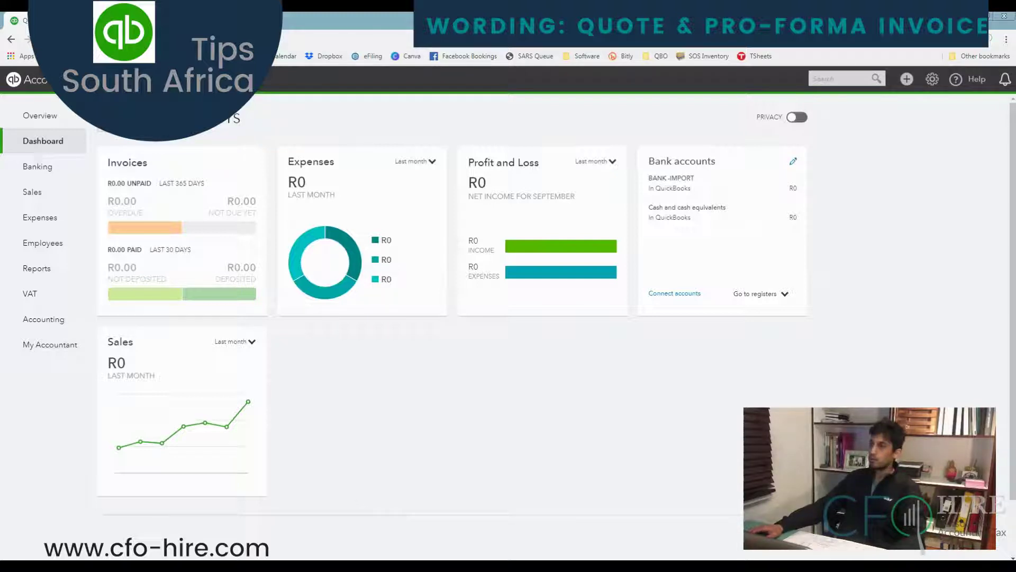
Step: Look up the QuickBooks South Africa website in a new browser tab, locate its sign-in link, and return to the company dashboard
key(ctrl+t)
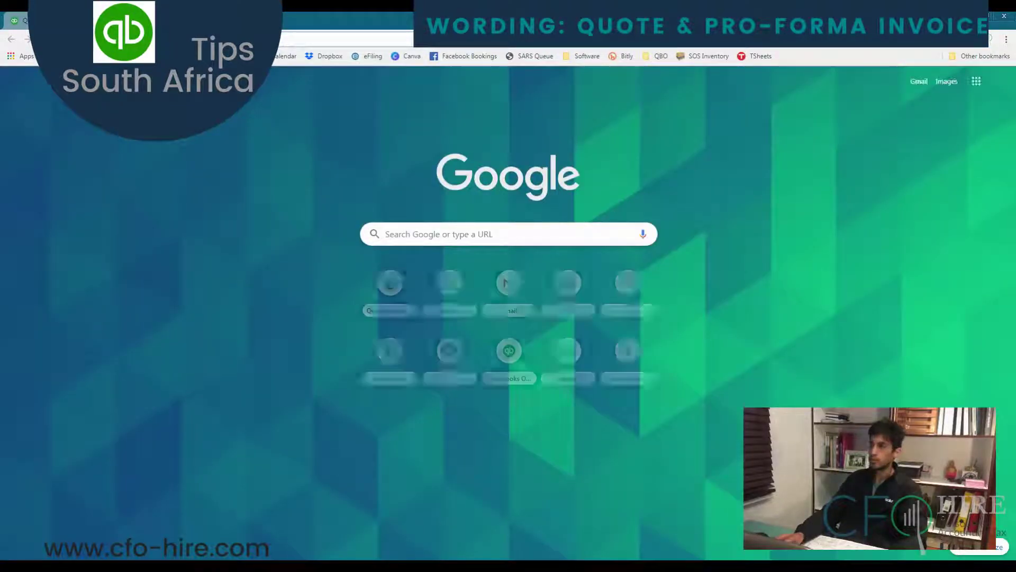
text(qu)
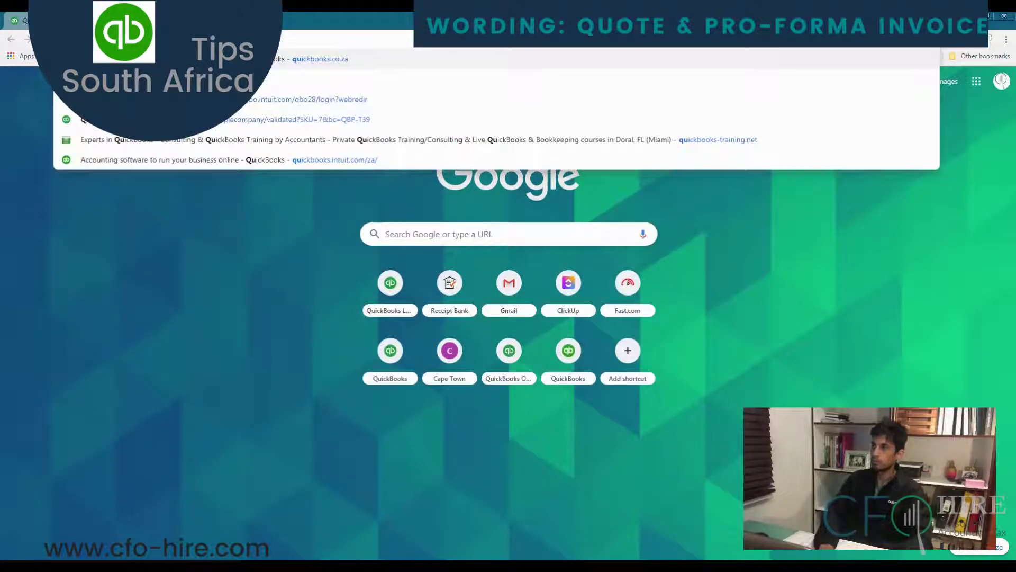
key(Return)
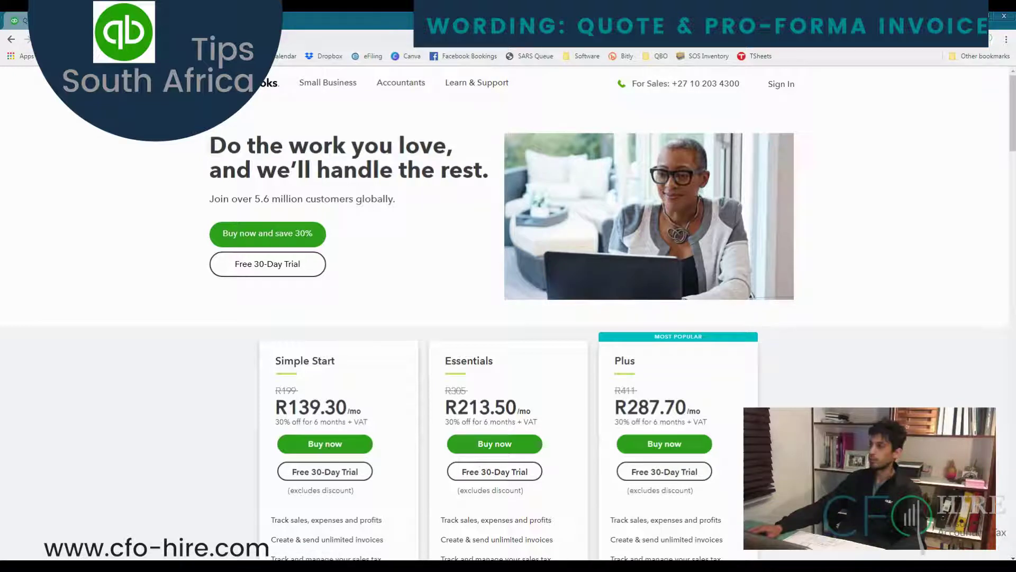
mouse_move(779, 86)
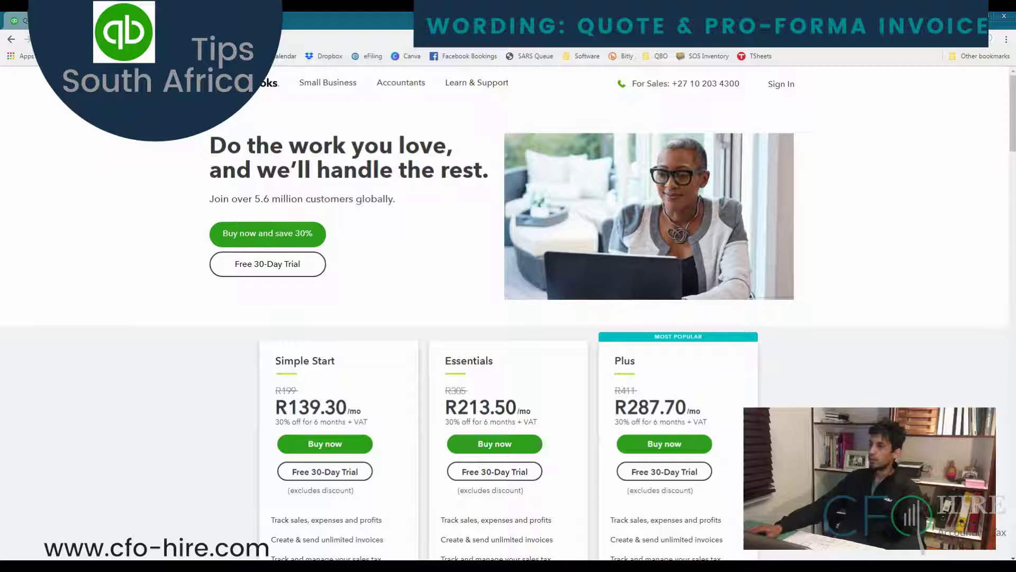
click(58, 21)
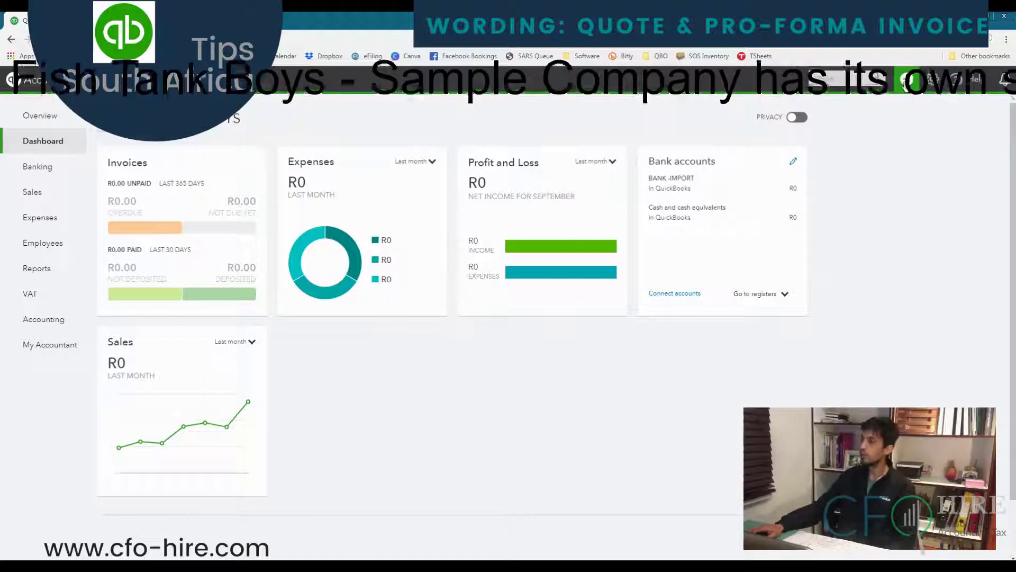
Step: Start a new quote and select the existing customer for it
click(906, 80)
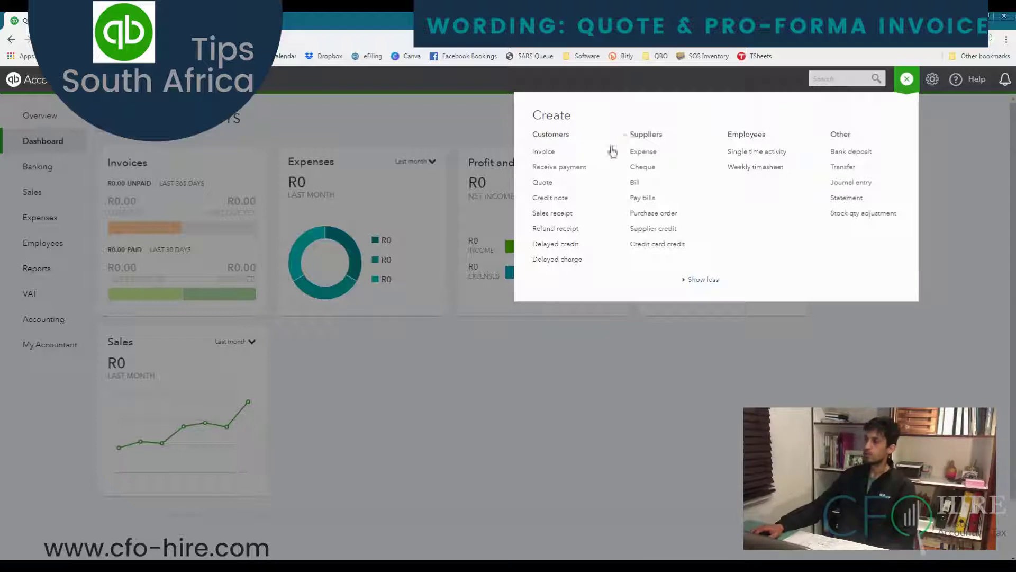
click(556, 186)
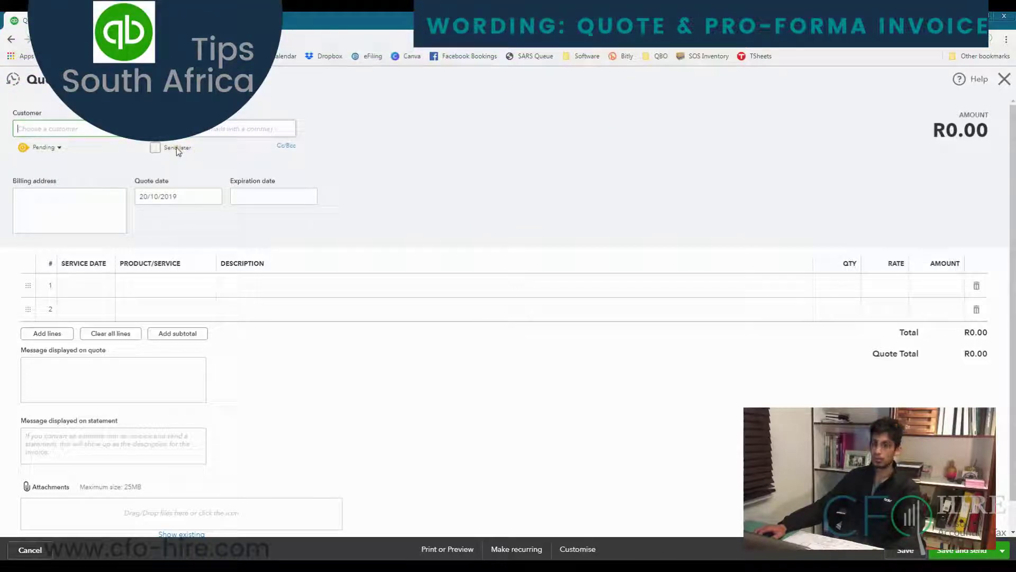
click(135, 129)
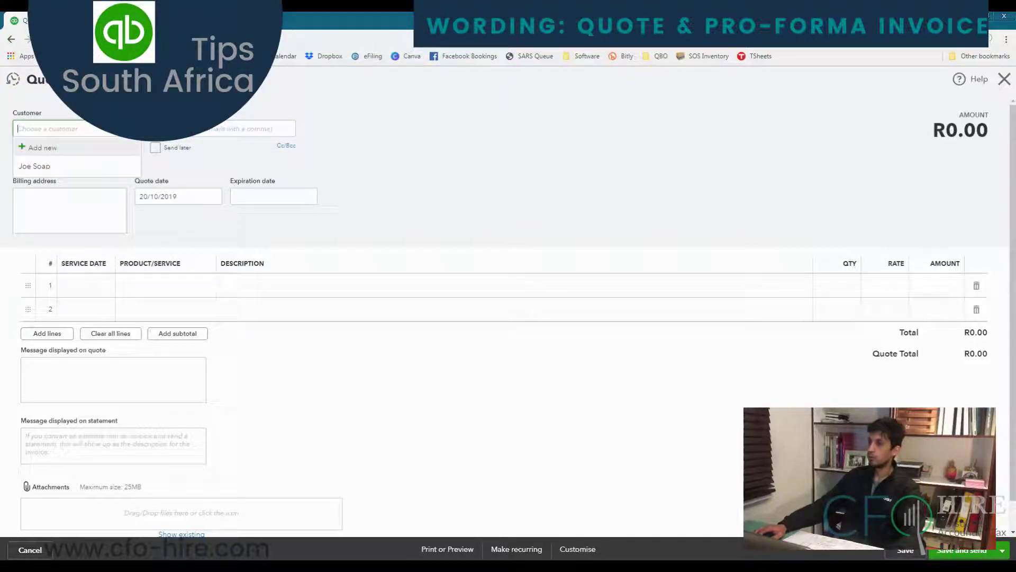
click(93, 168)
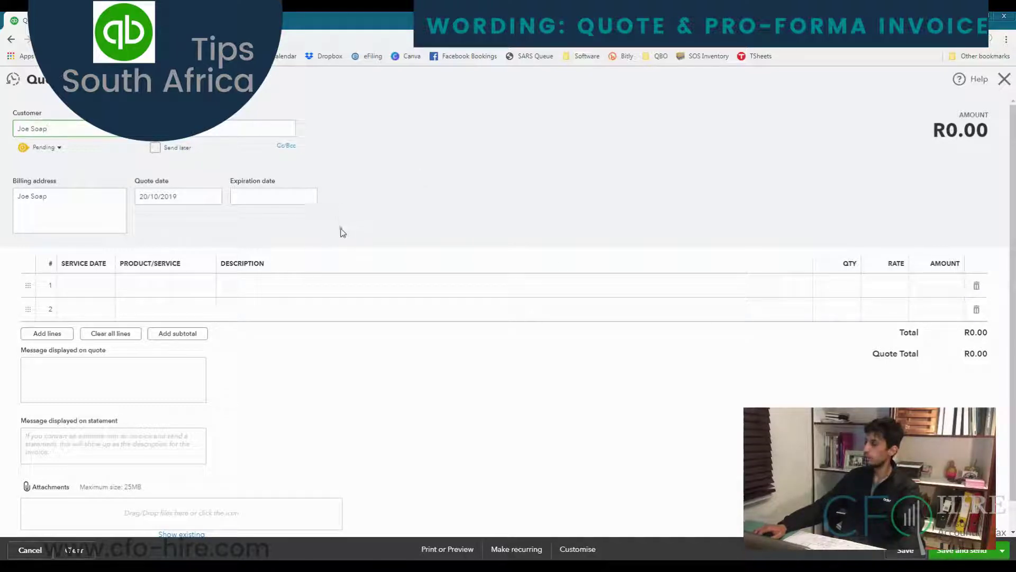
Step: Add the Cleaning:Labour service to the quote's first line and save the quote
click(213, 289)
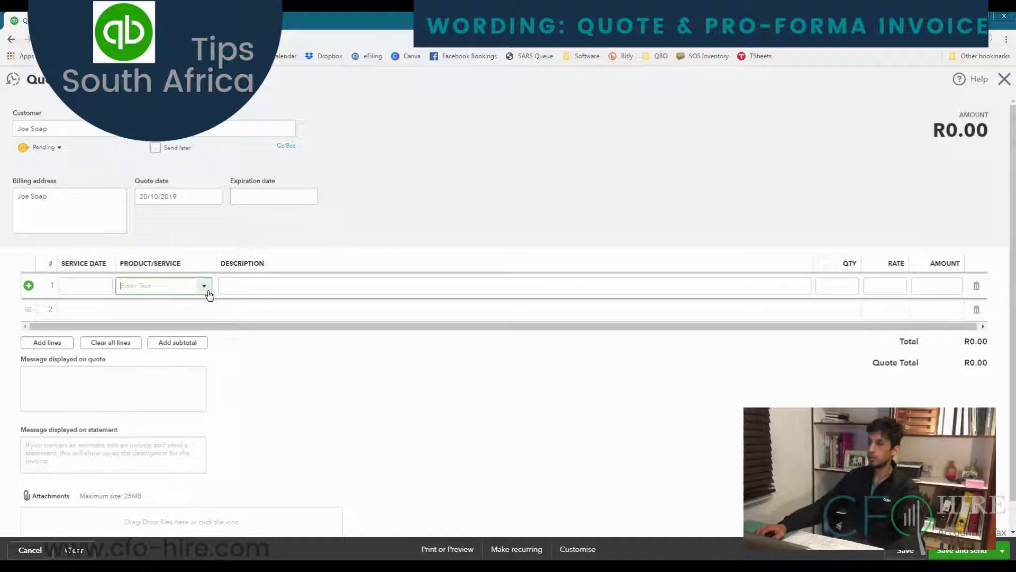
click(208, 291)
click(217, 354)
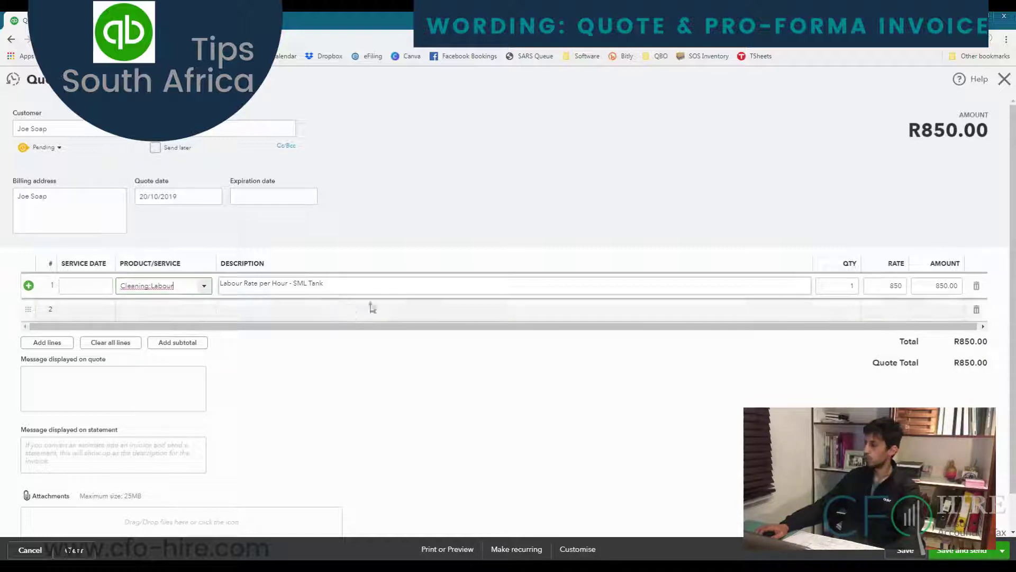
scroll(532, 379, down, 1)
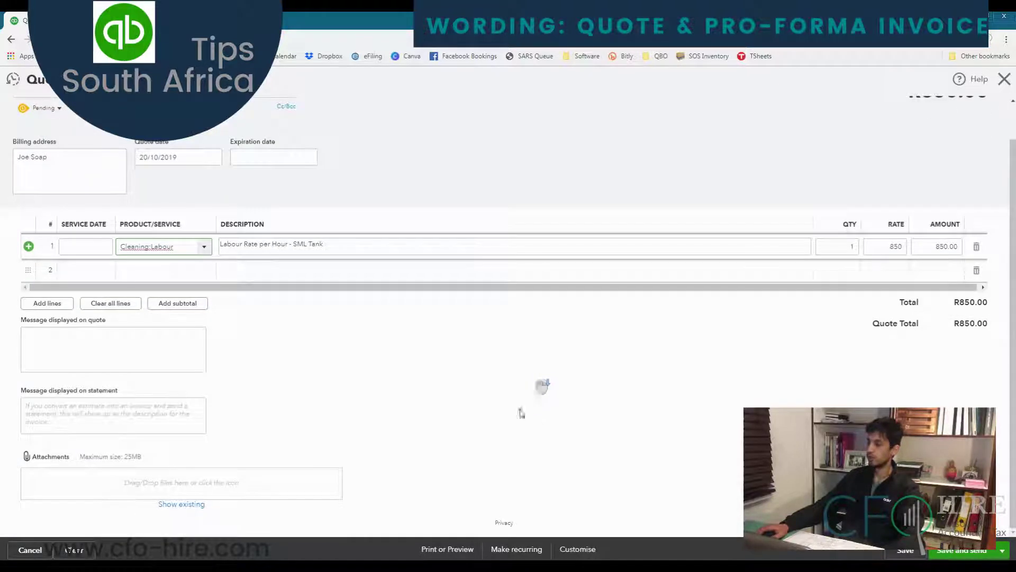
click(900, 552)
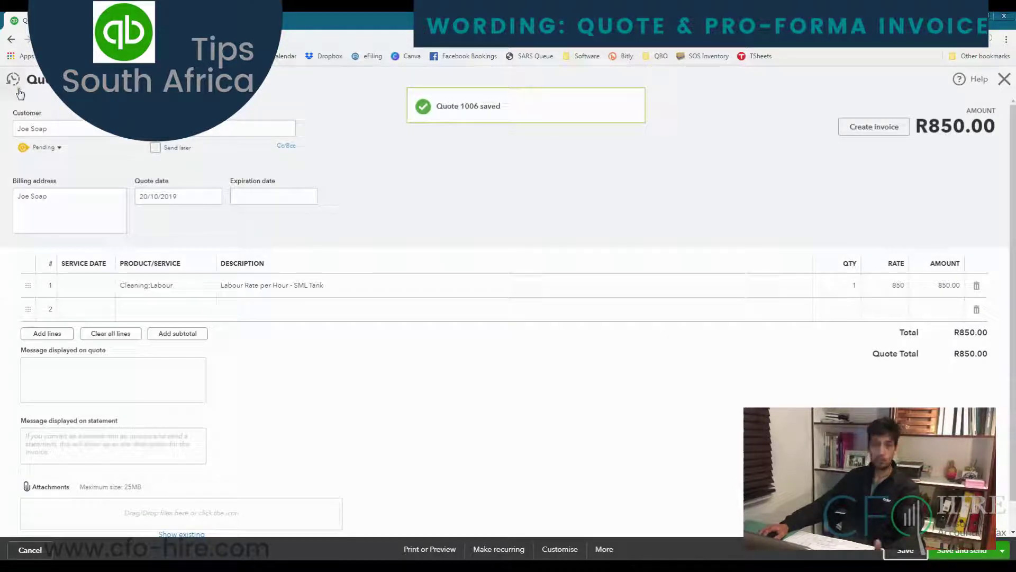
Step: Preview the saved quote's printout, examine the document title below the company details, and close the preview
click(435, 549)
click(438, 515)
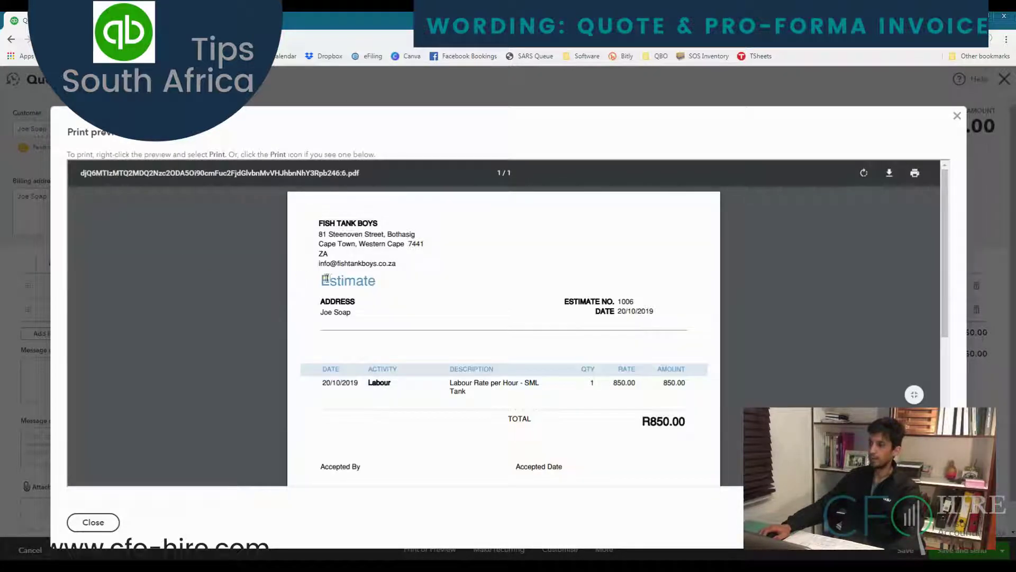
drag(322, 279, 385, 280)
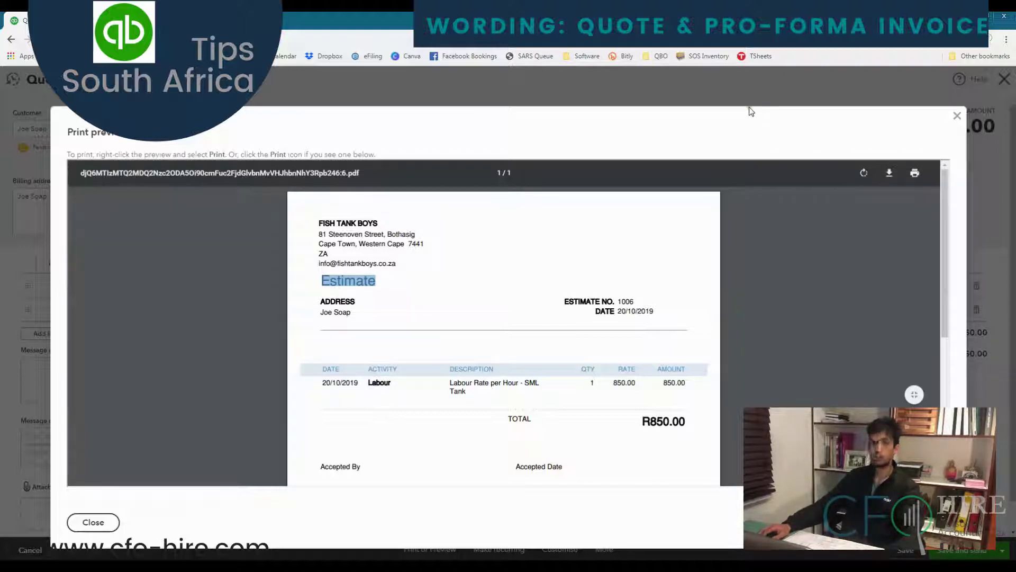
click(957, 116)
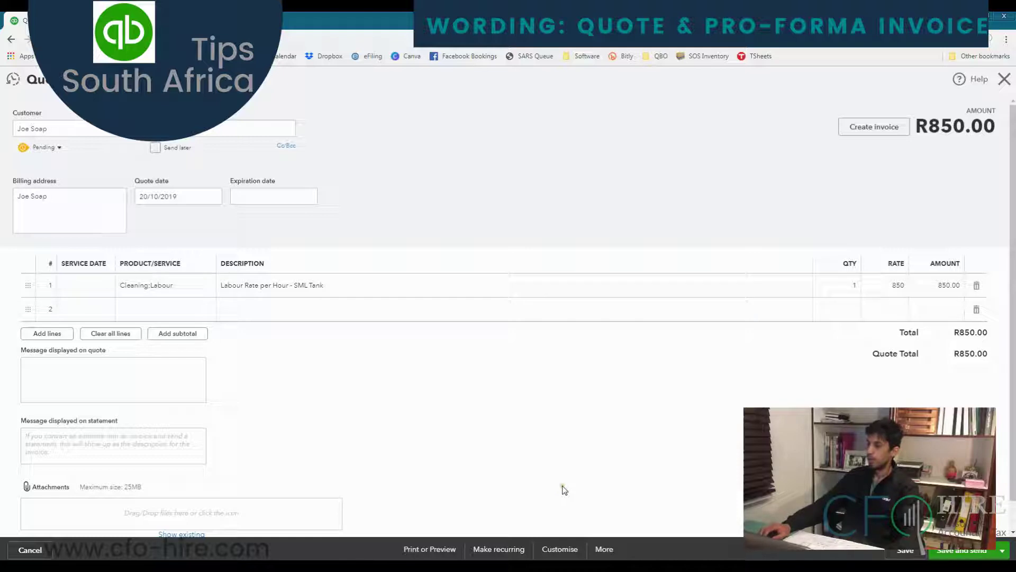
Step: Edit the current form style so that the form name for quotes reads "Quote", and save the style
click(560, 551)
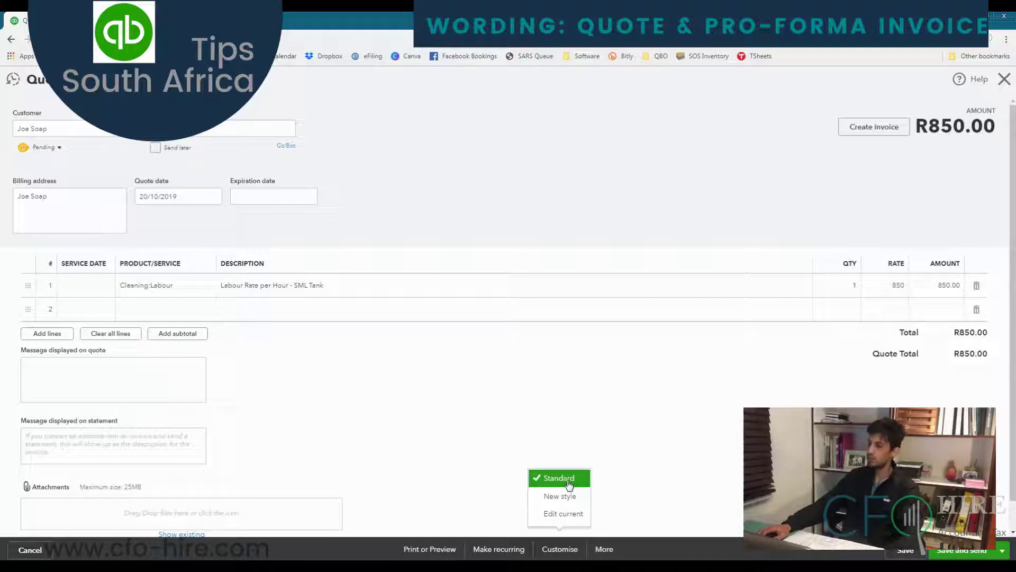
click(564, 516)
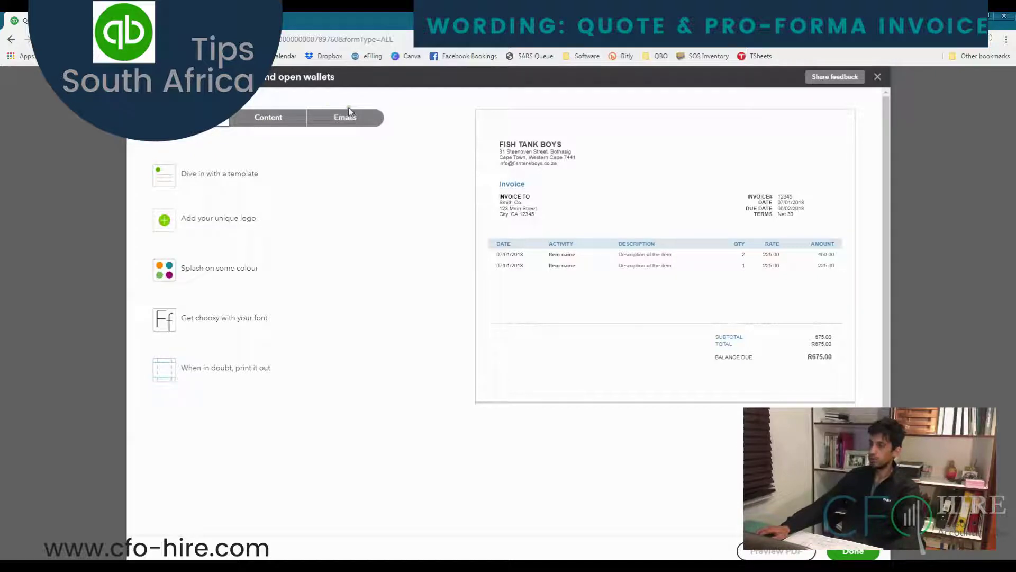
click(279, 122)
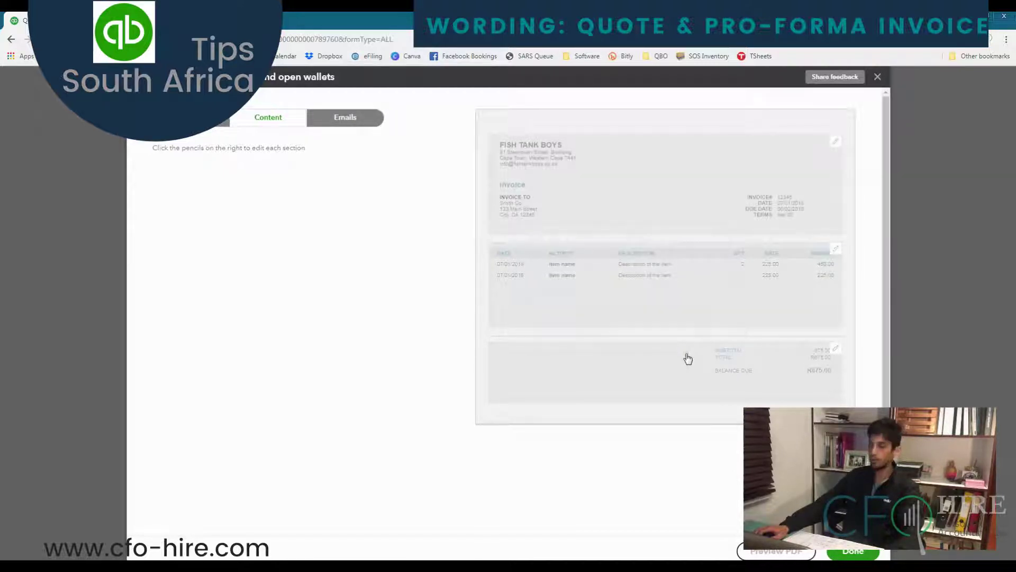
click(642, 182)
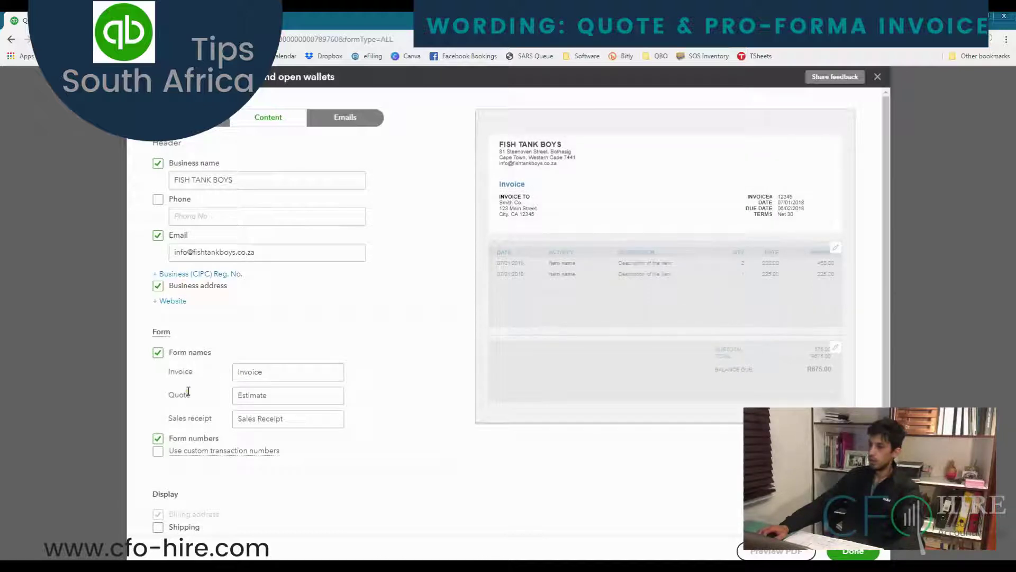
double_click(277, 395)
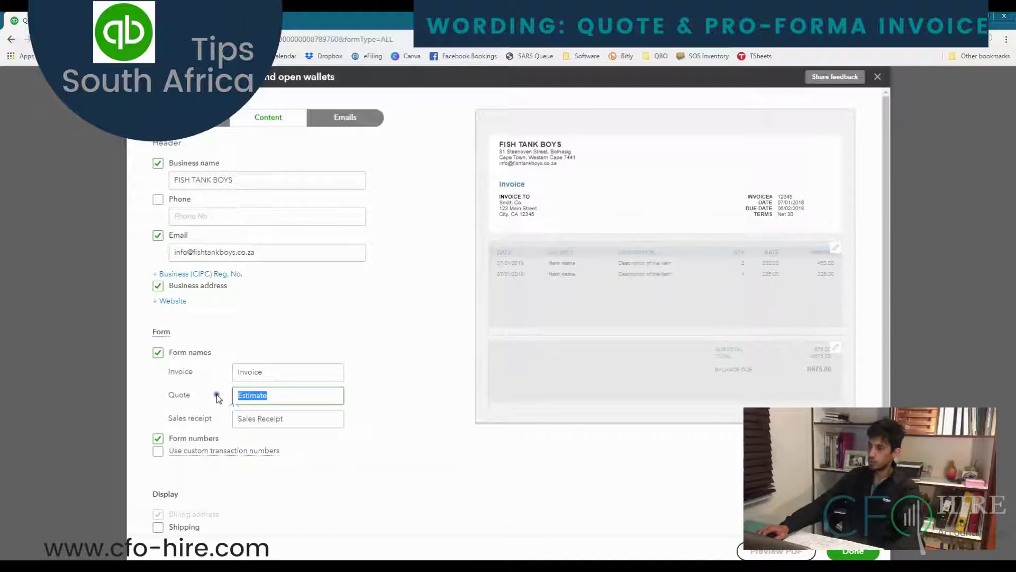
text(Quote)
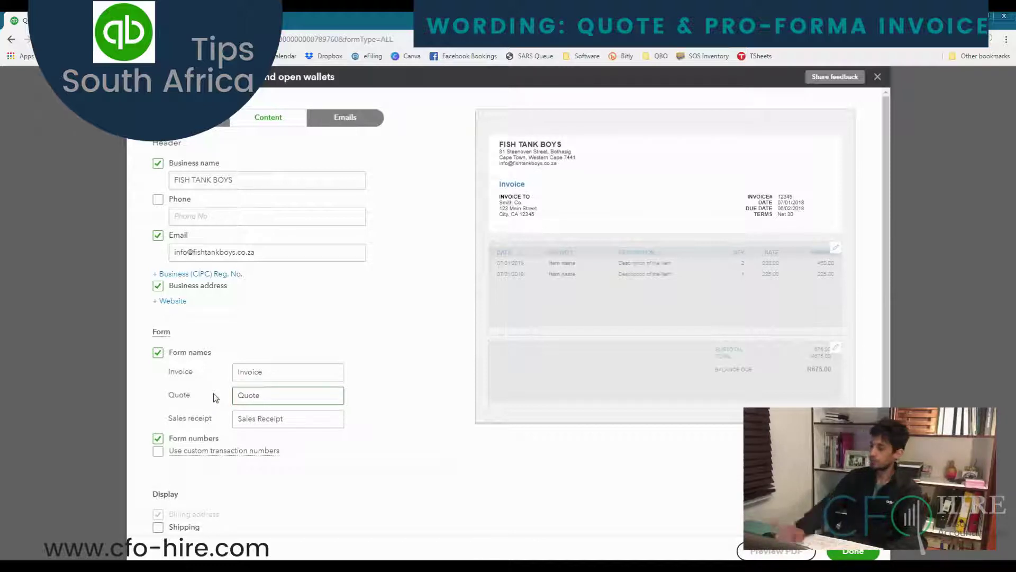
click(853, 553)
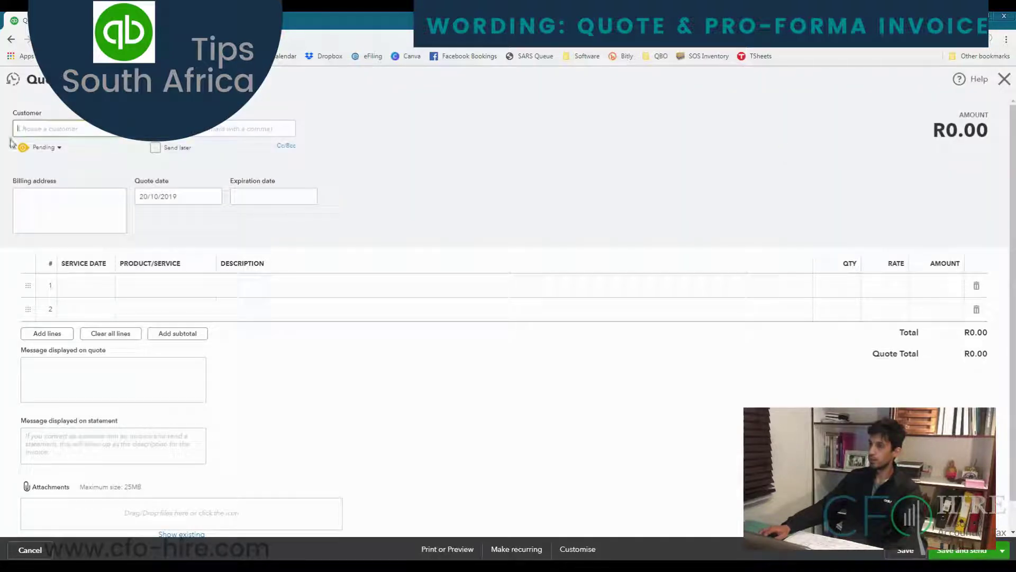
Step: Reopen the most recent quote, check the document title in its print preview, and close the preview and the quote
click(12, 79)
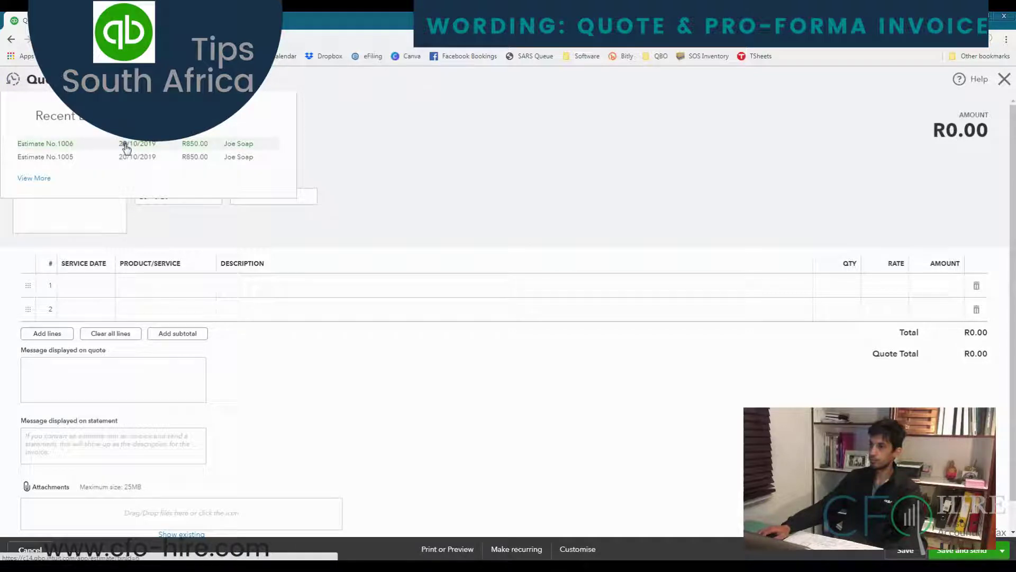
click(125, 148)
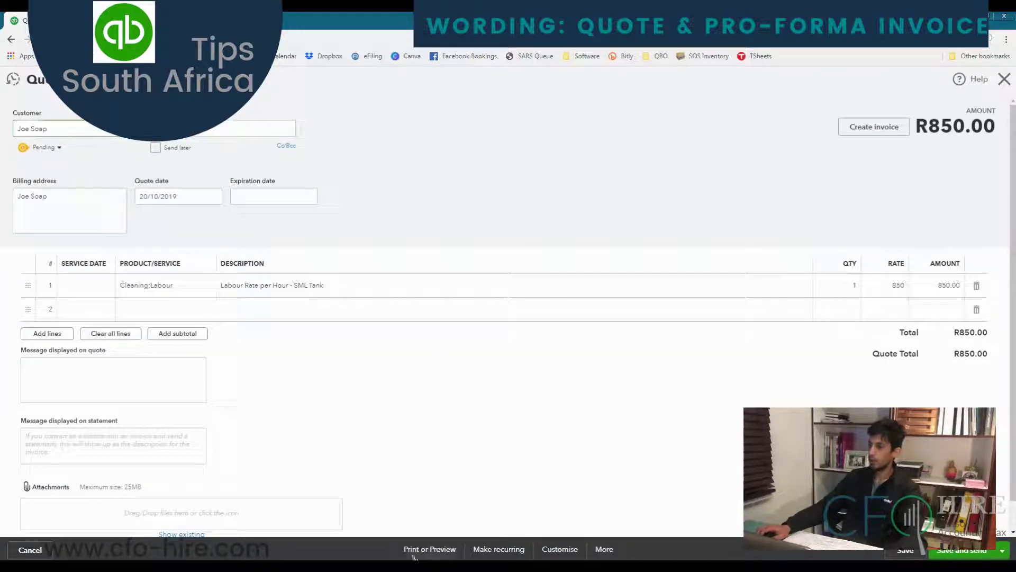
click(423, 551)
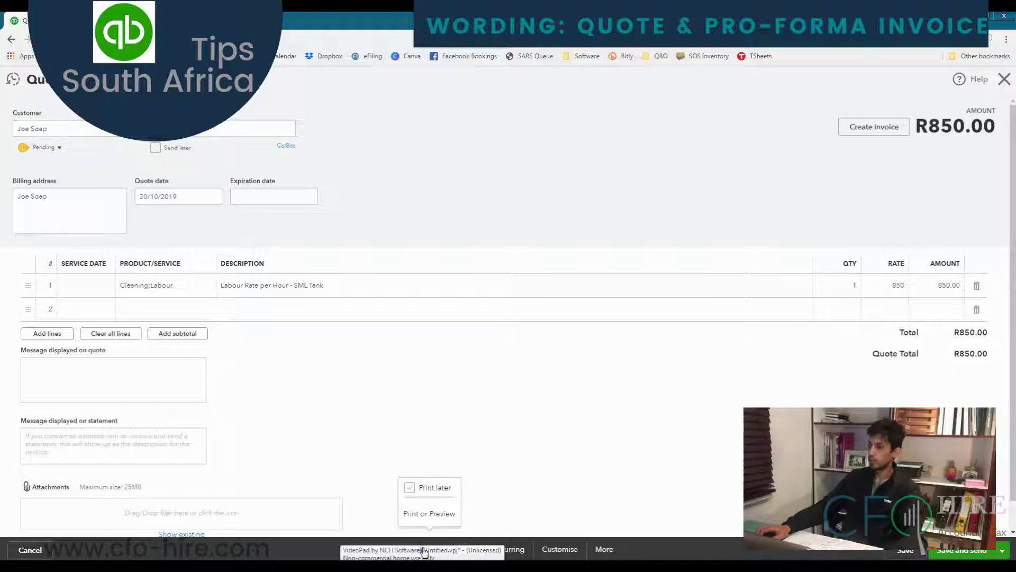
click(426, 514)
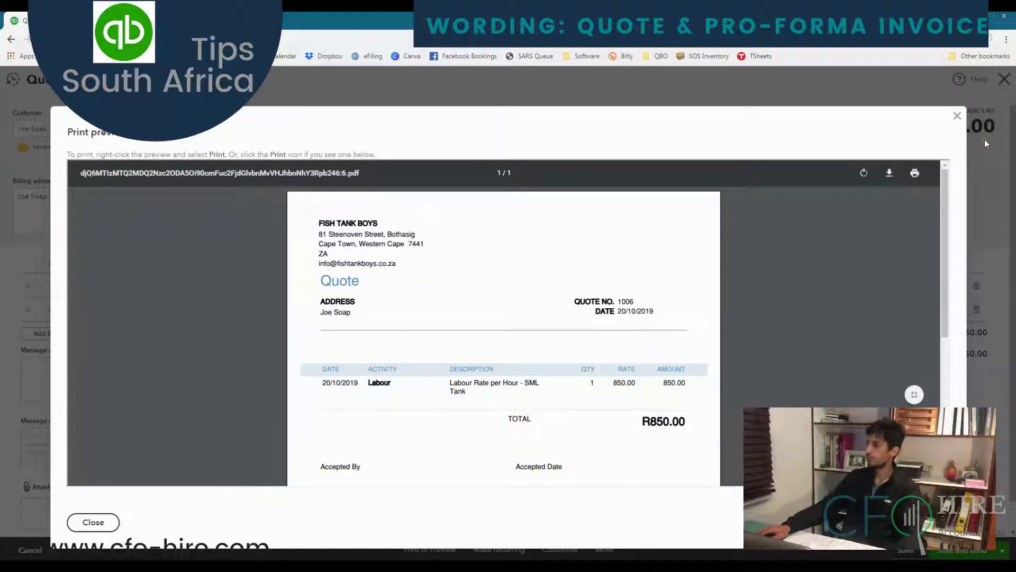
click(958, 116)
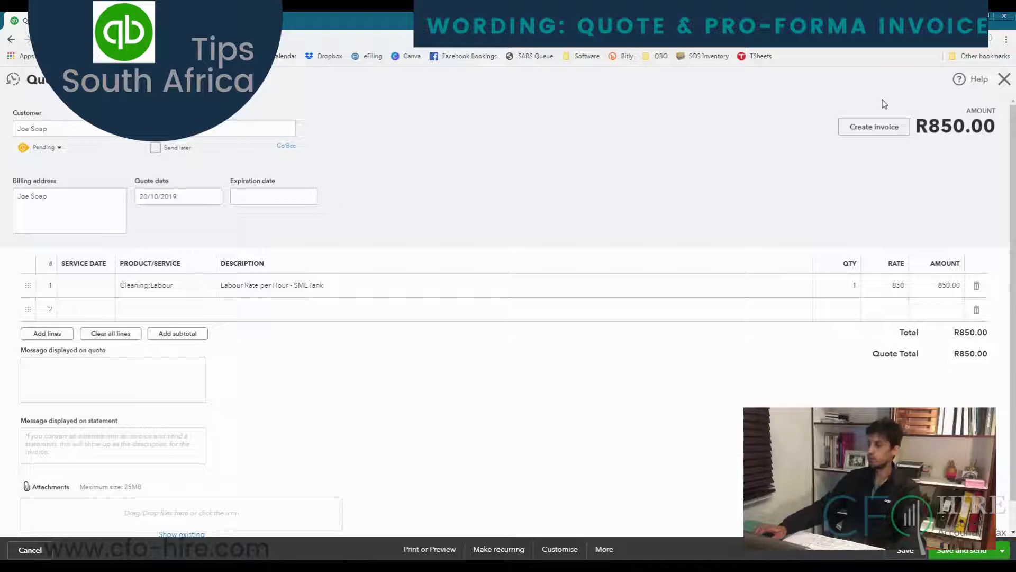
click(1004, 80)
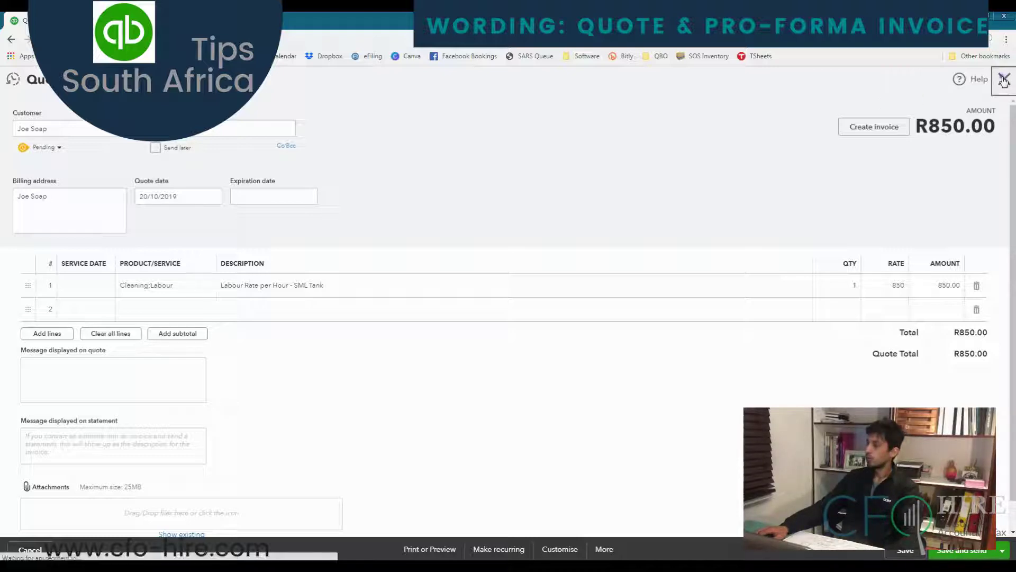
Step: Reopen the most recent saved quote from the recent quotes list
click(906, 79)
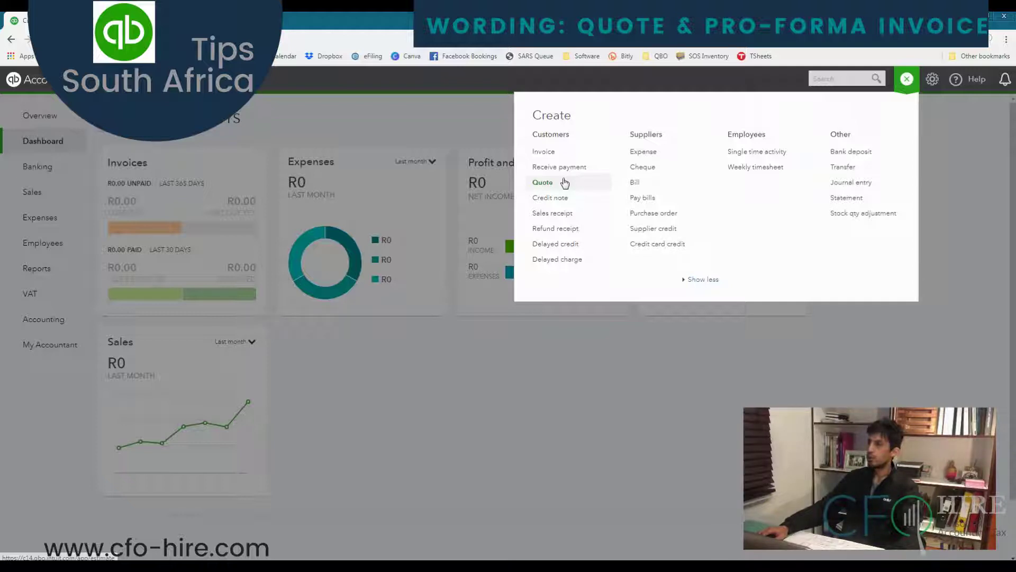
click(548, 186)
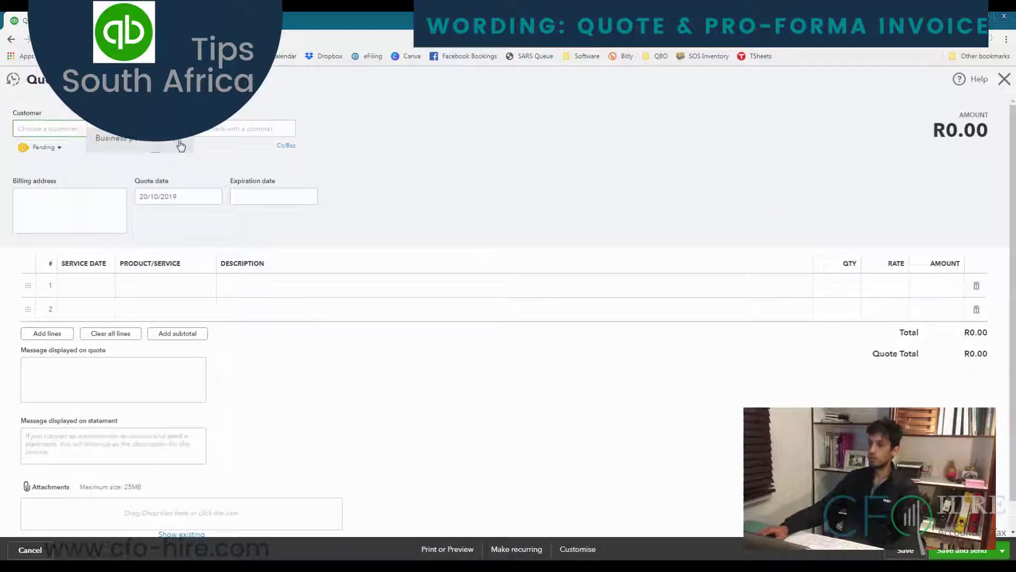
click(79, 129)
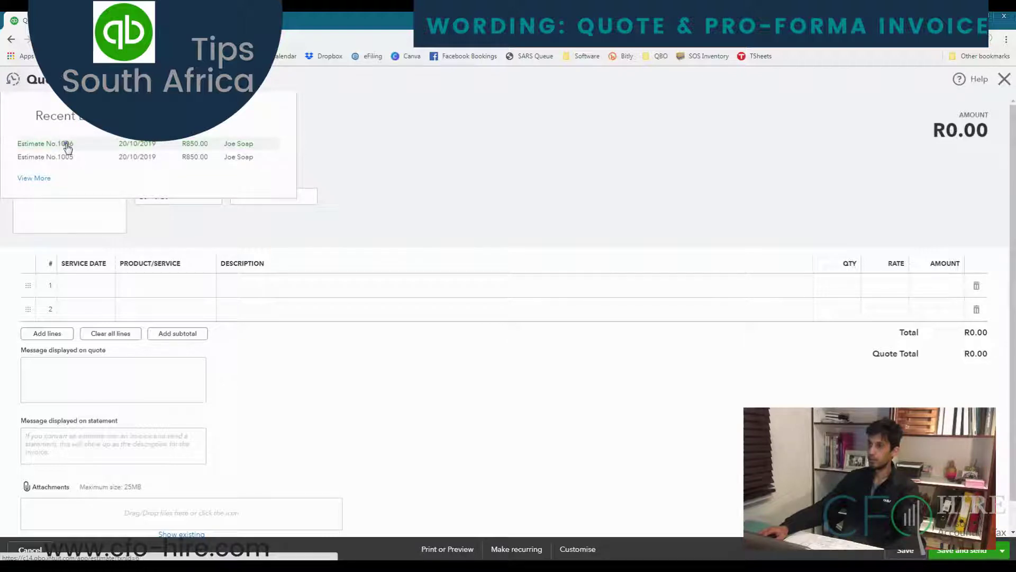
click(67, 145)
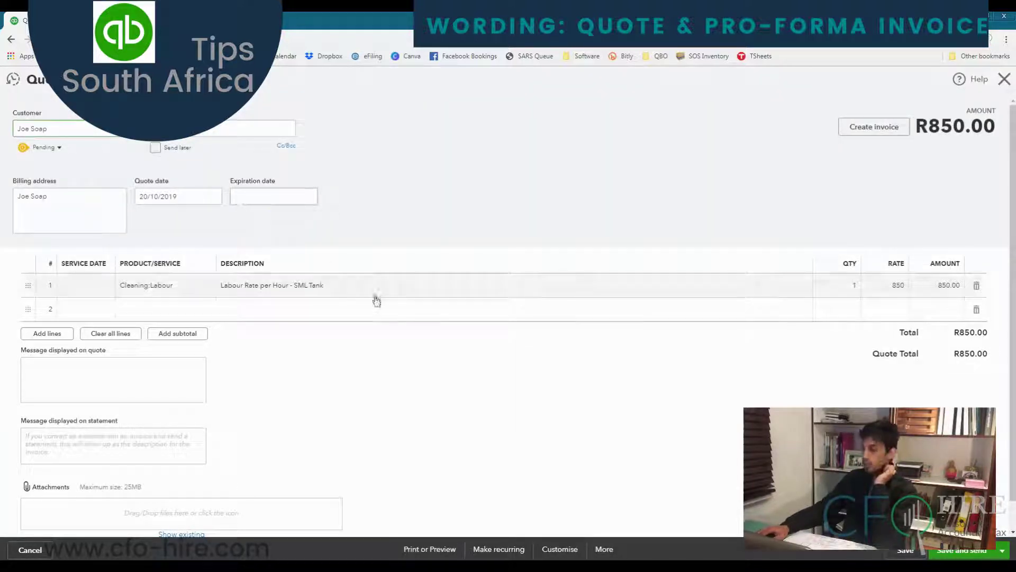
Step: Create a new form style from the quote and name it "My Pro-Forma"
click(570, 555)
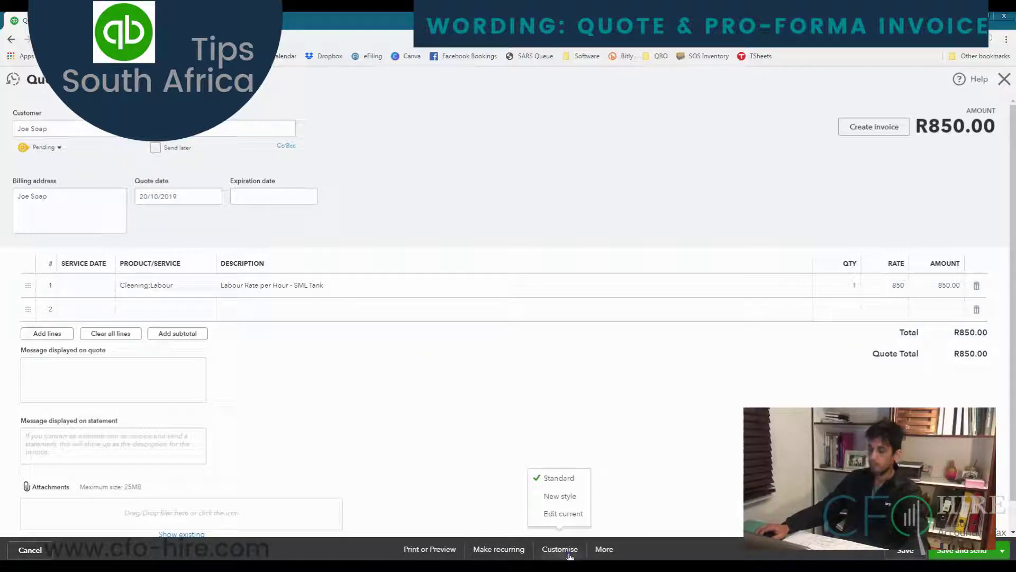
click(559, 496)
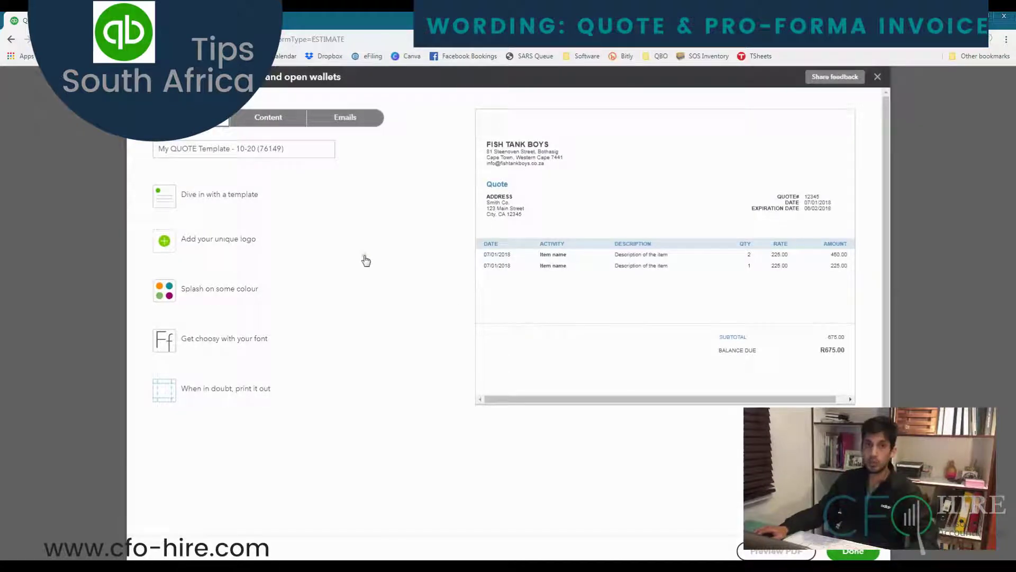
drag(290, 159, 144, 143)
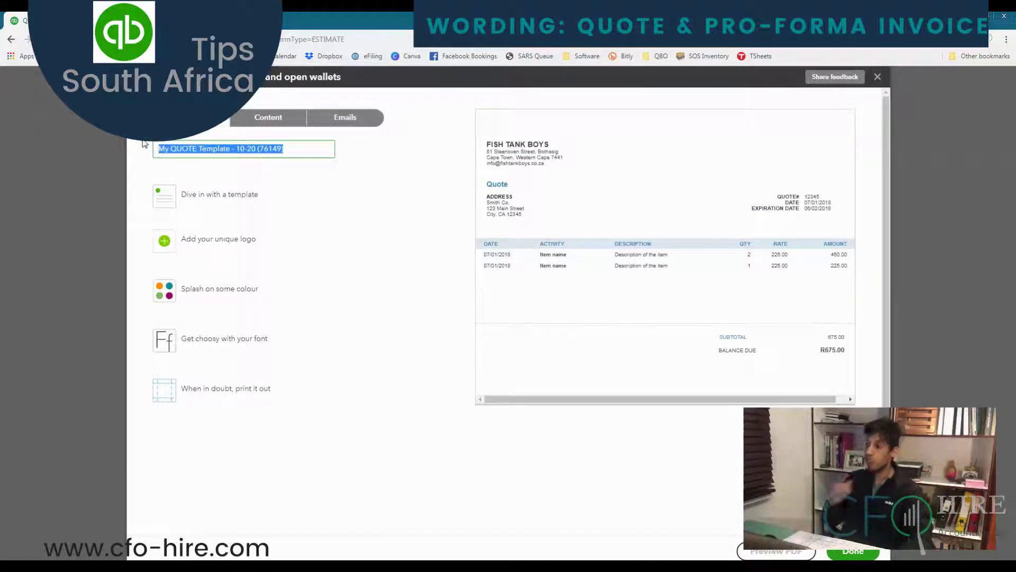
text(My Pro)
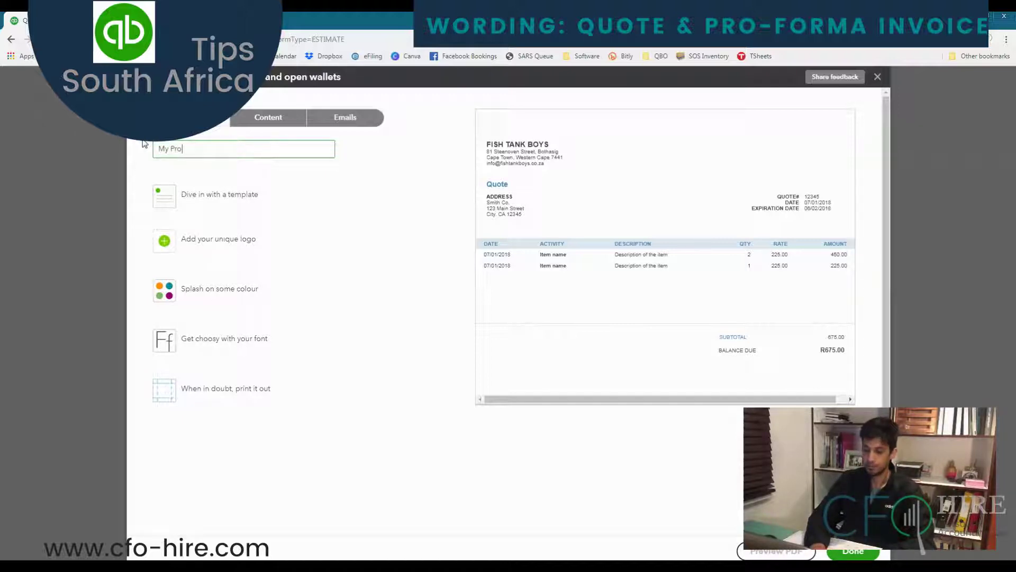
text(-Forma)
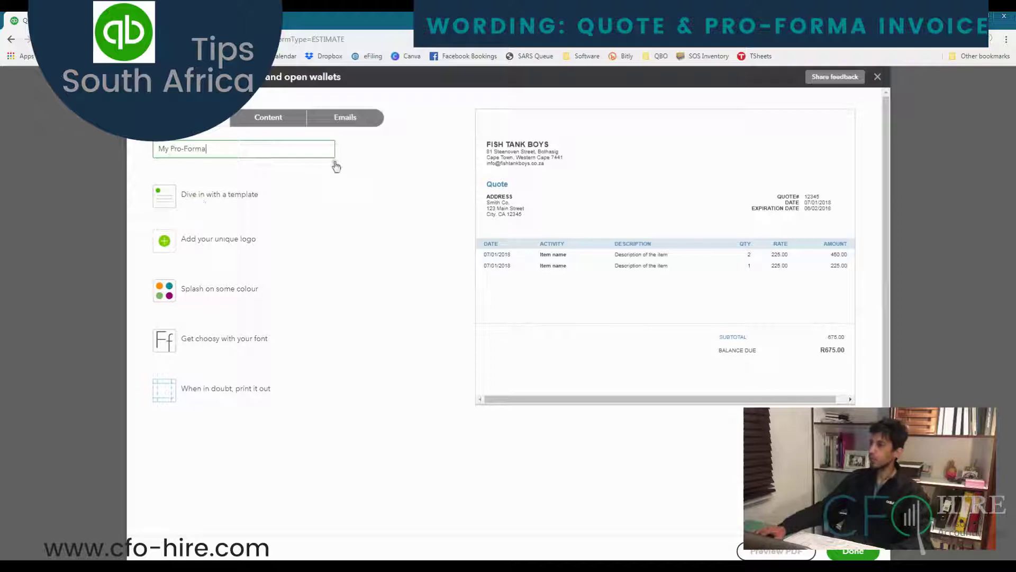
Step: Set the new style's form name for quotes to "Pro-Forma Invoice" in the header content, and save the style
click(261, 130)
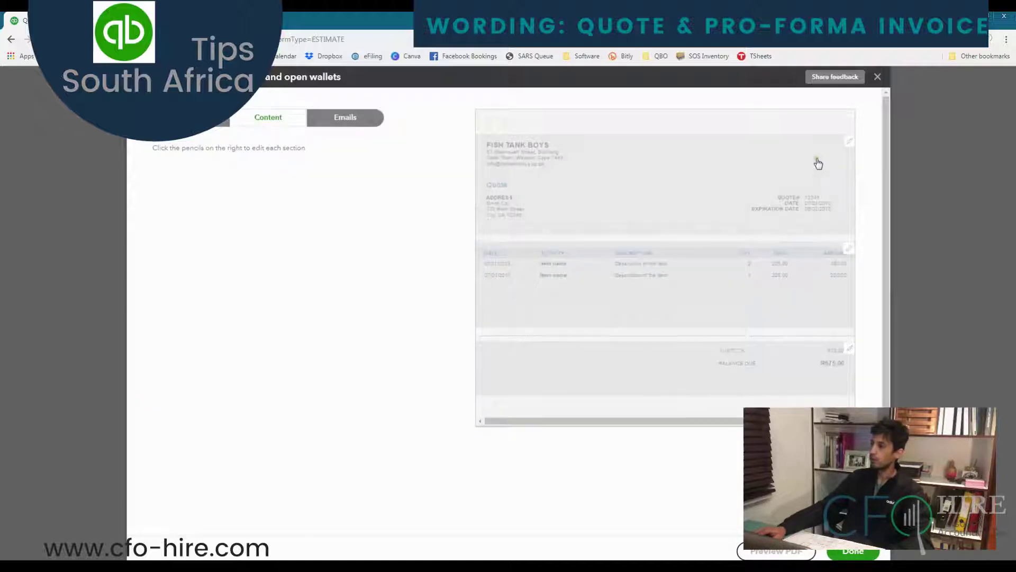
click(759, 201)
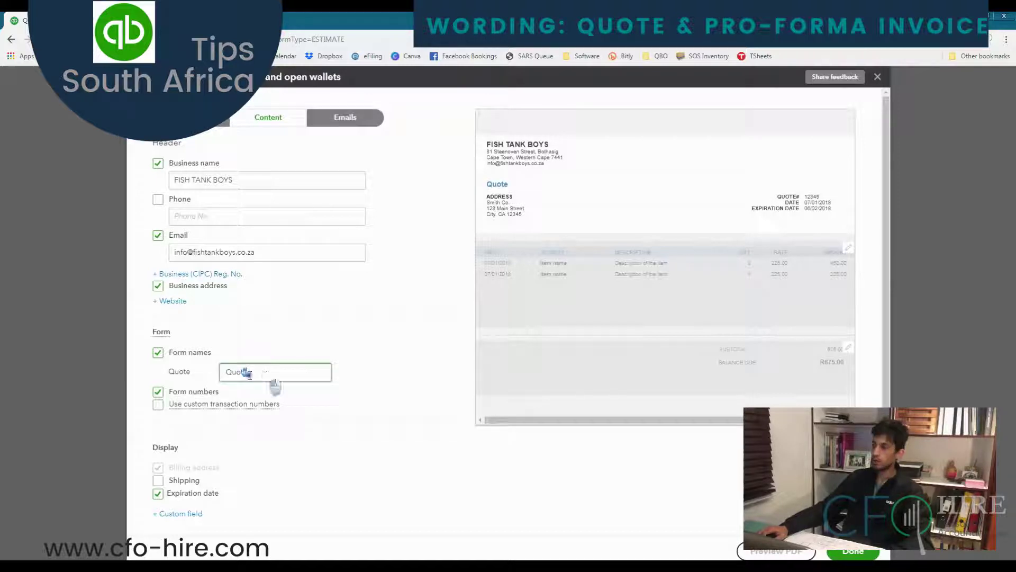
drag(248, 373, 209, 374)
text(Pro-Forma I)
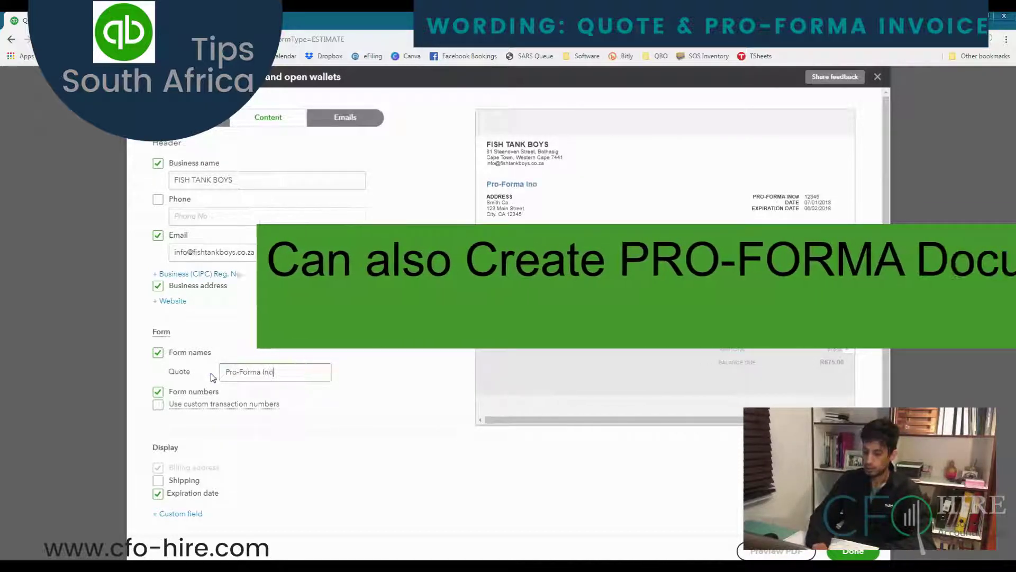
text(nvoice)
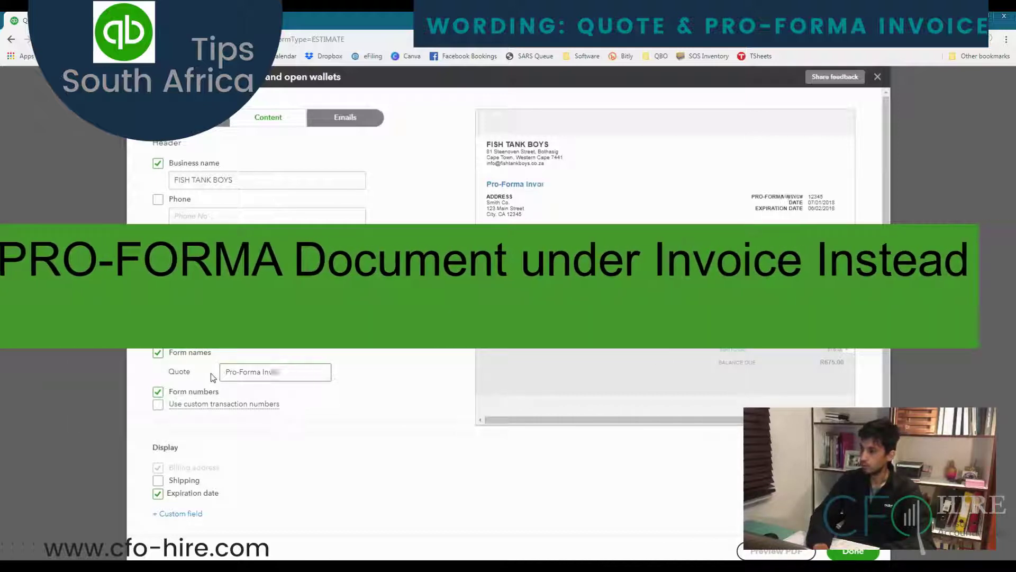
click(854, 553)
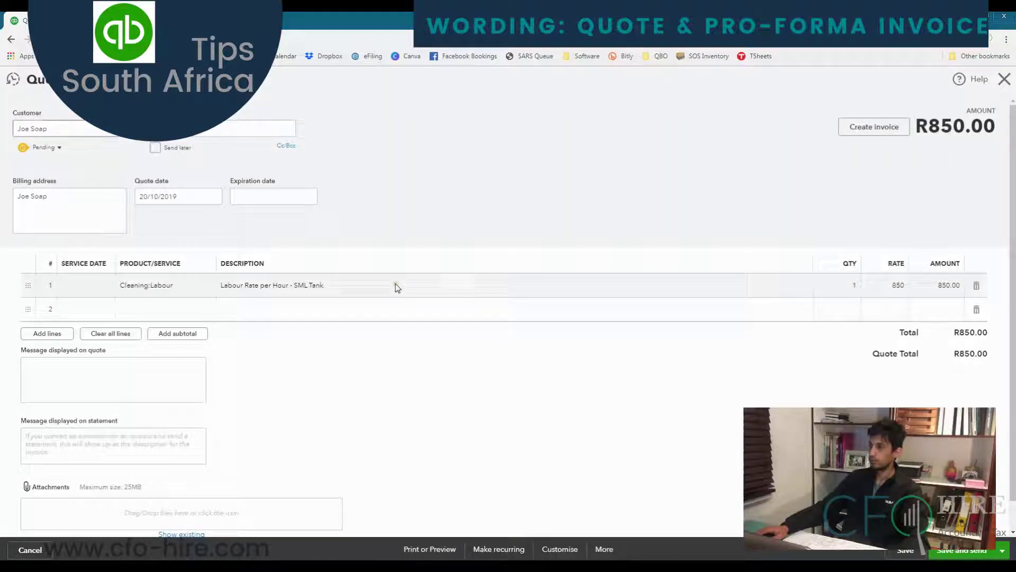
Step: Check which document title the quote's print preview uses, and close the preview
scroll(362, 485, down, 2)
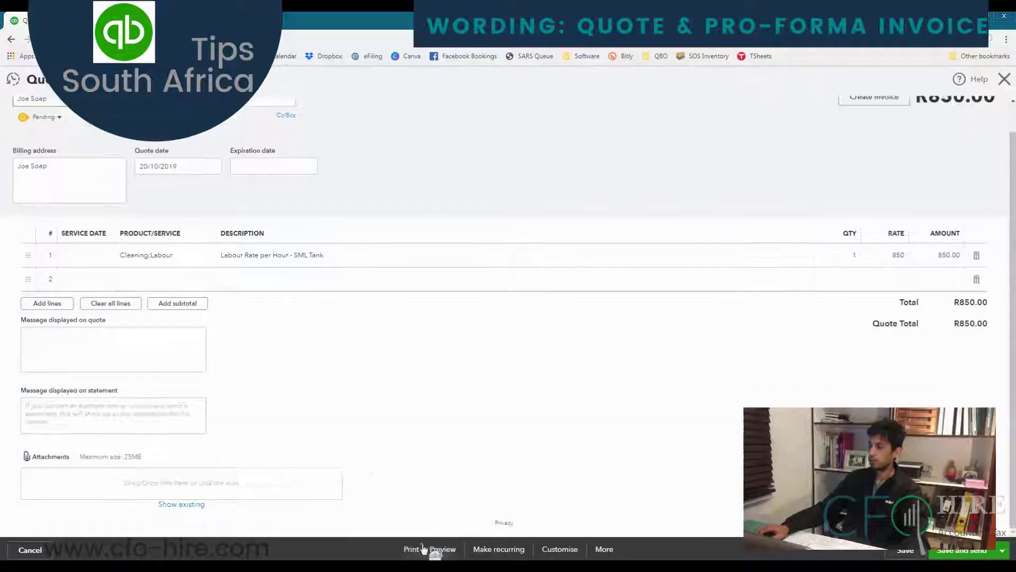
click(427, 549)
click(411, 516)
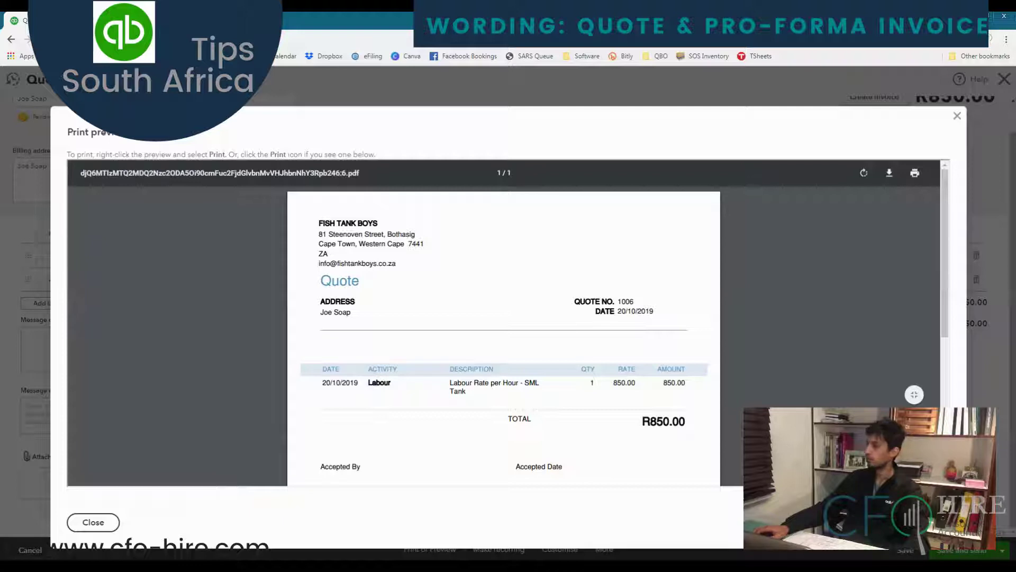
click(958, 117)
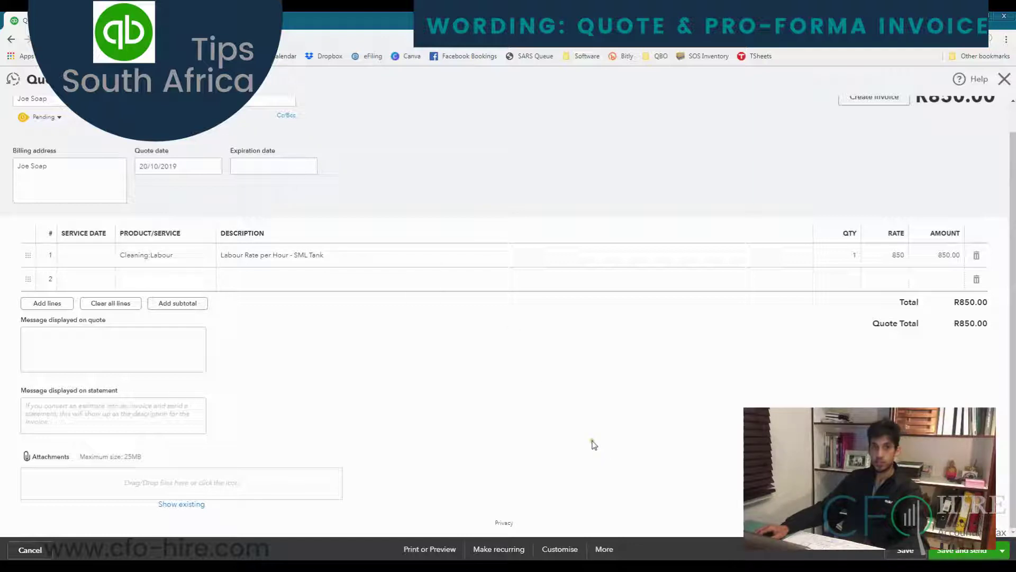
Step: Apply the My Pro-Forma style to the open quote
click(564, 550)
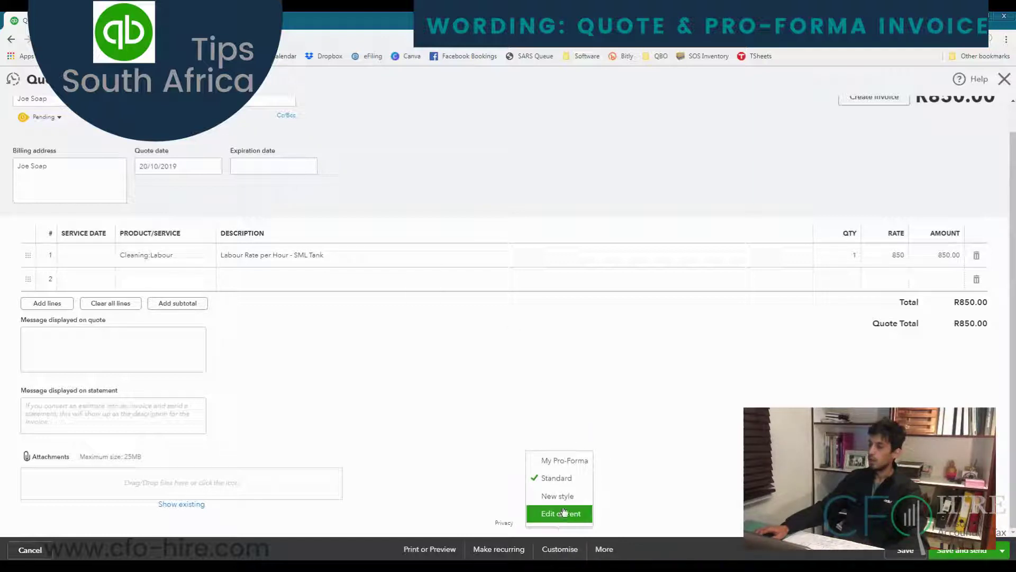
click(555, 464)
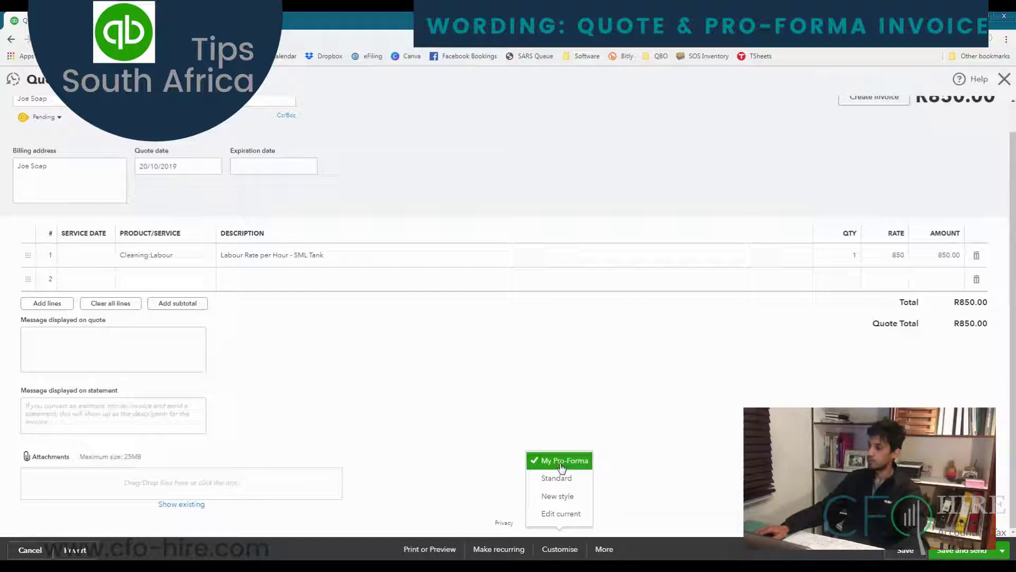
click(484, 450)
Step: Preview the restyled quote's printout, examine the document title below the company details, and close the preview and the quote
click(416, 553)
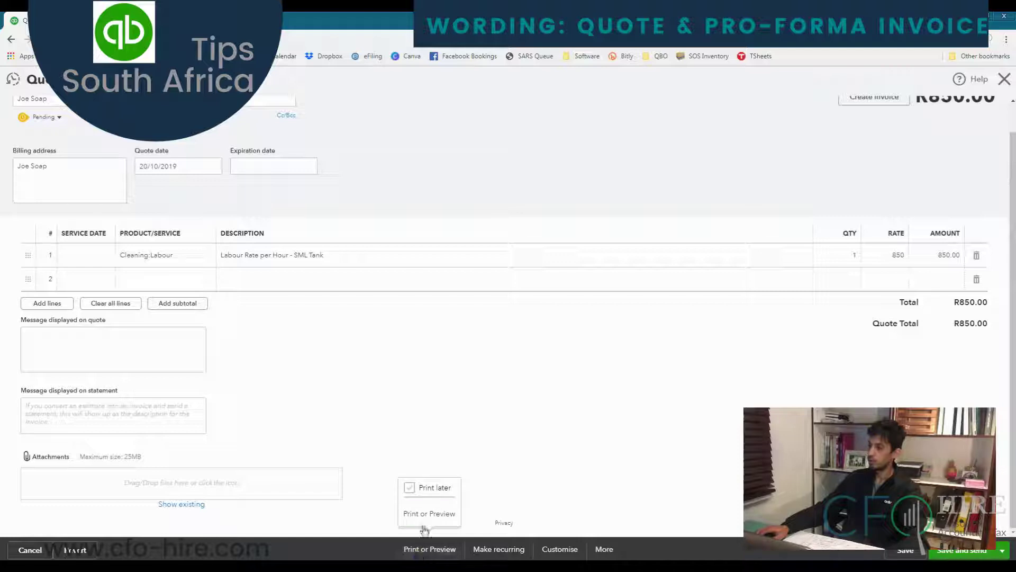
click(425, 513)
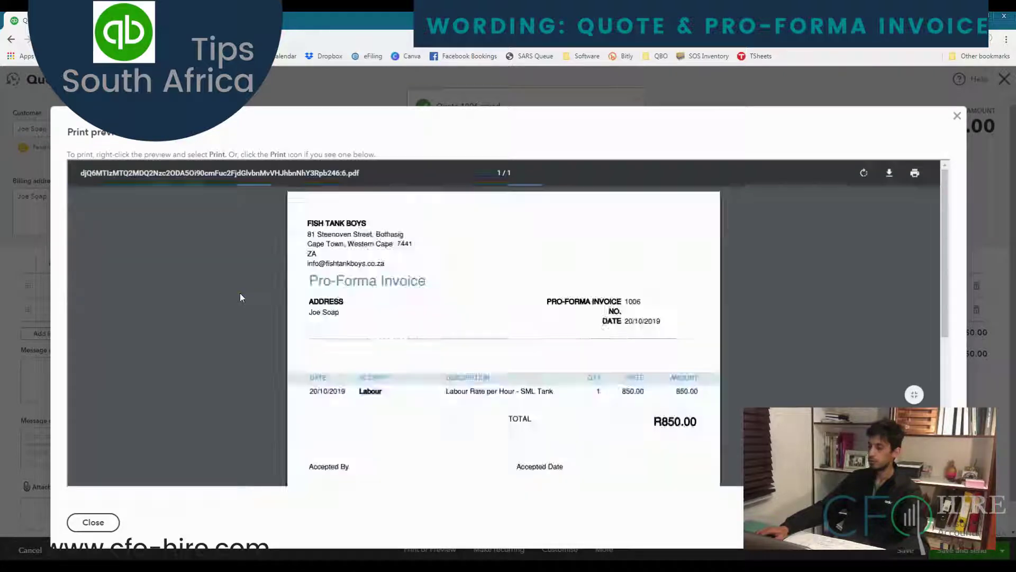
drag(306, 282, 429, 288)
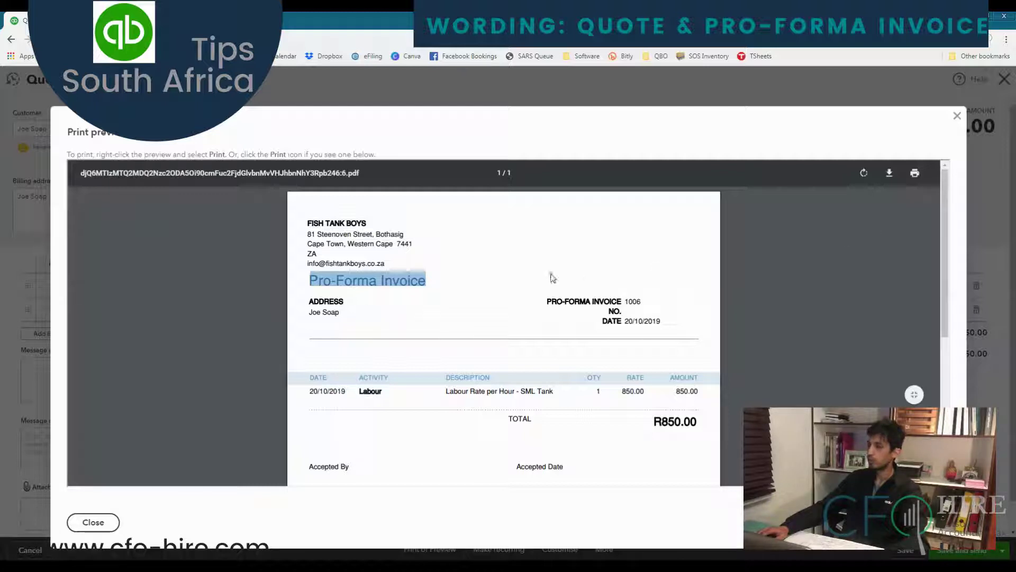
click(958, 118)
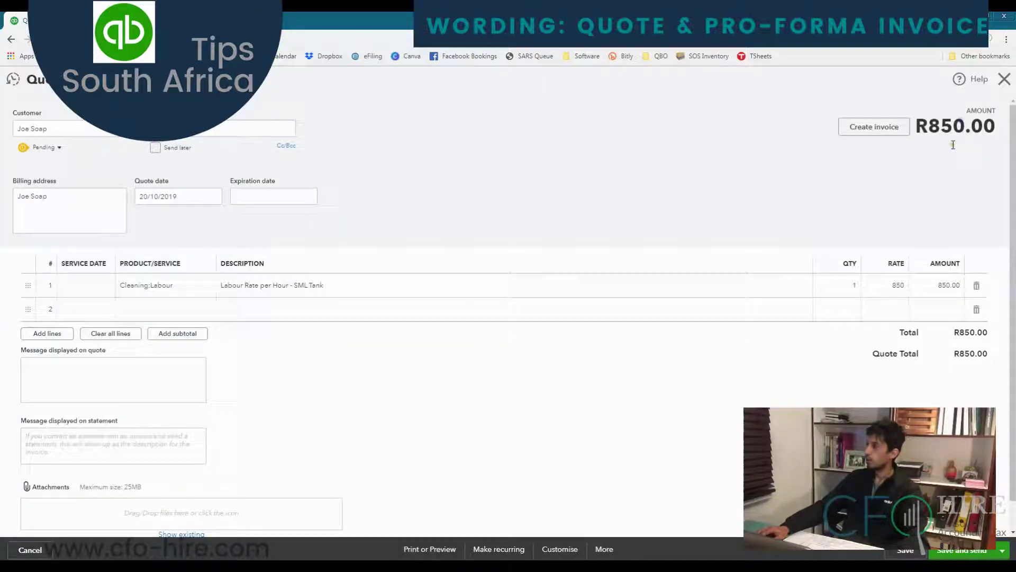
click(1003, 79)
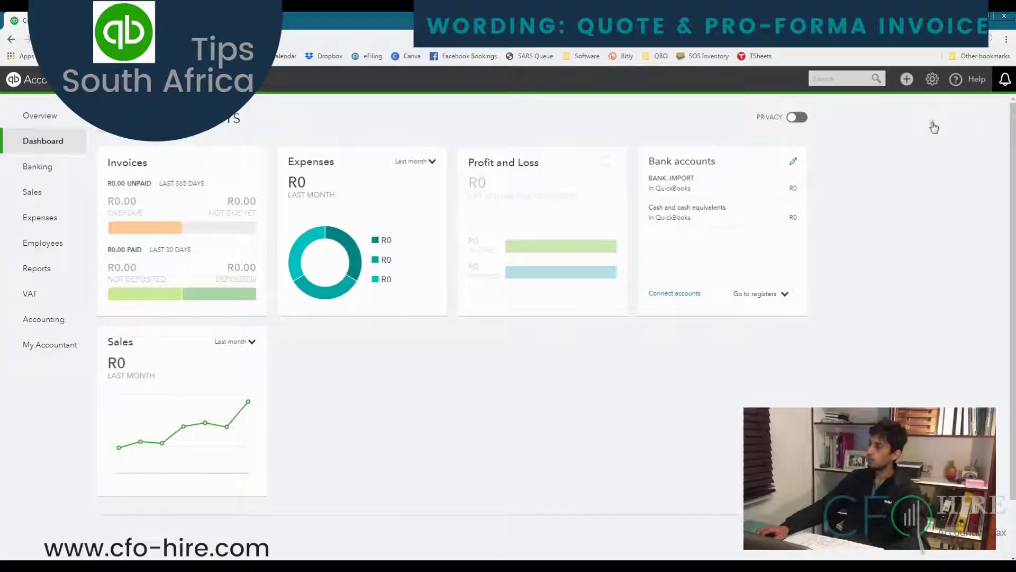
Step: Make My Pro-Forma the default quote style in the company's custom form styles
click(907, 80)
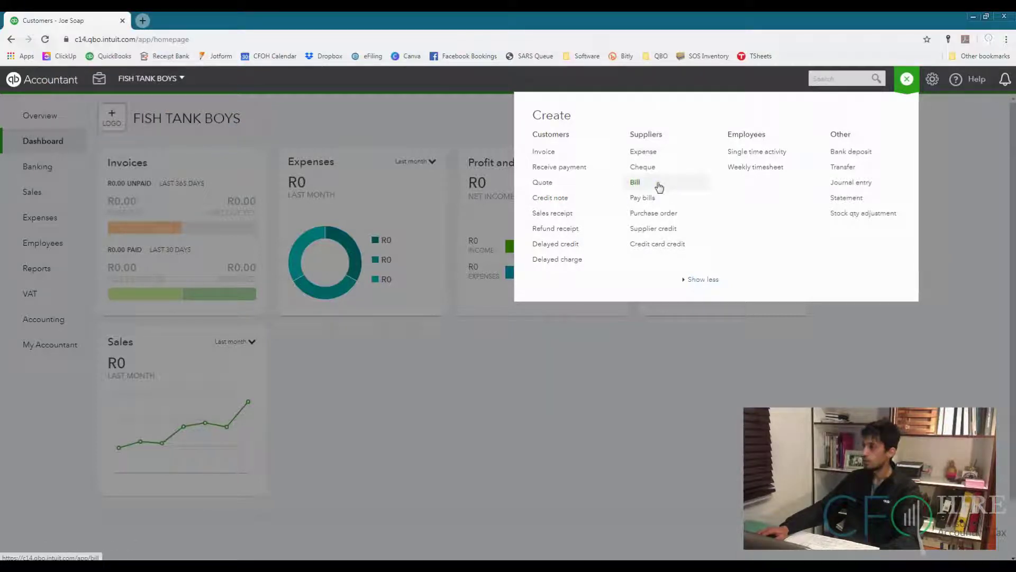
click(933, 80)
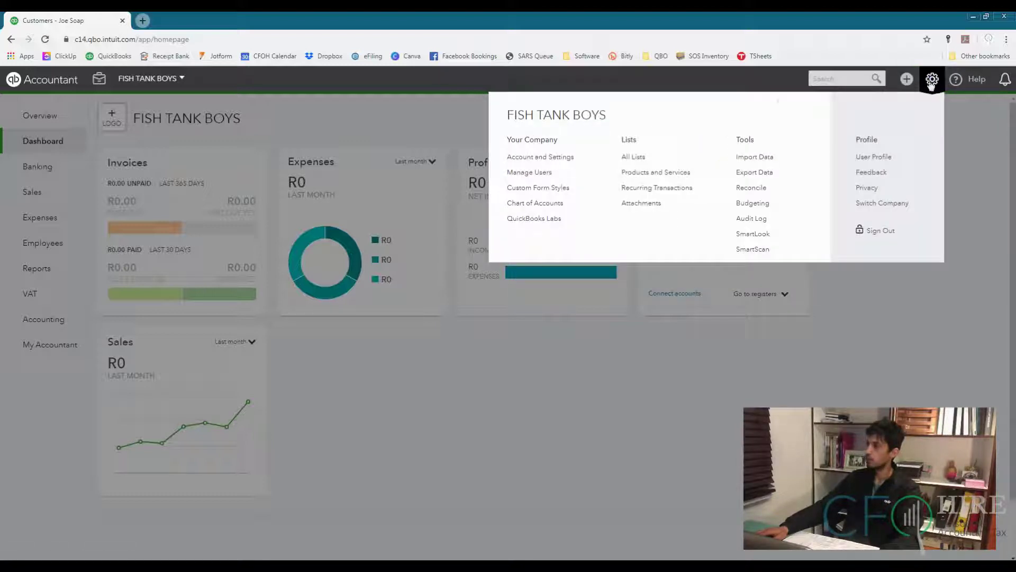
click(556, 191)
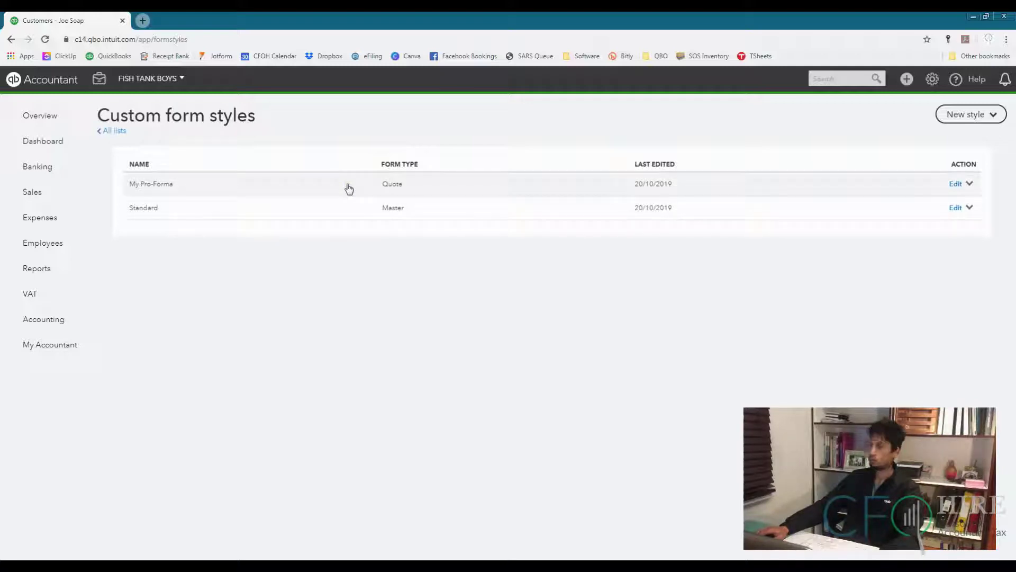
click(971, 186)
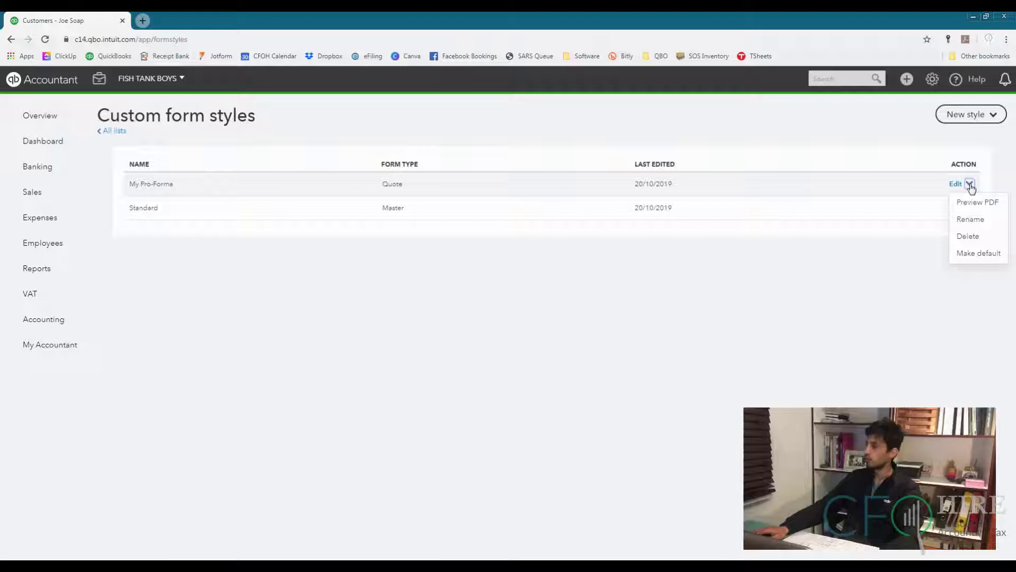
click(975, 257)
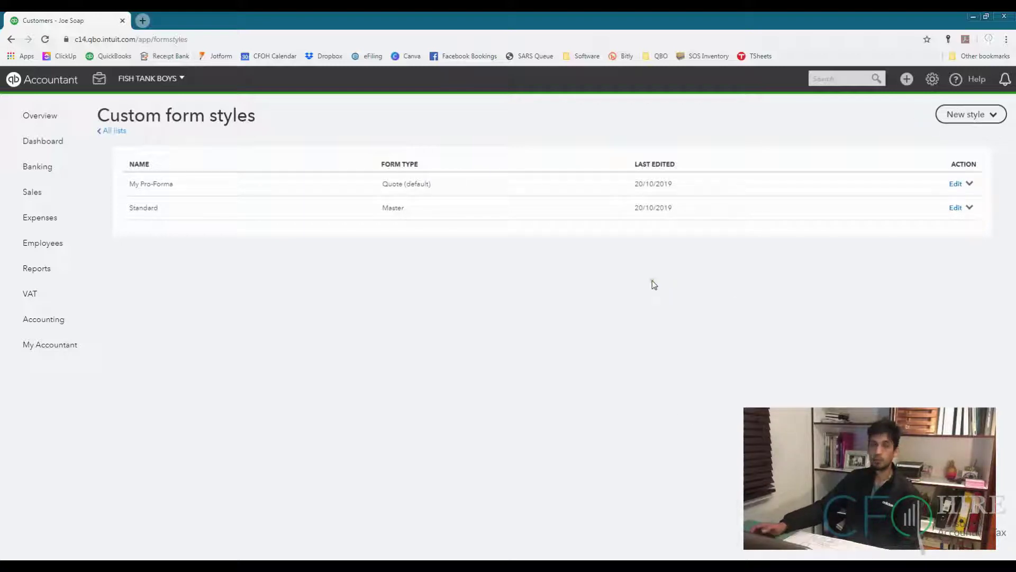
Step: Start a new quote for the existing customer and add the Cleaning:Labour service to its first line
click(905, 80)
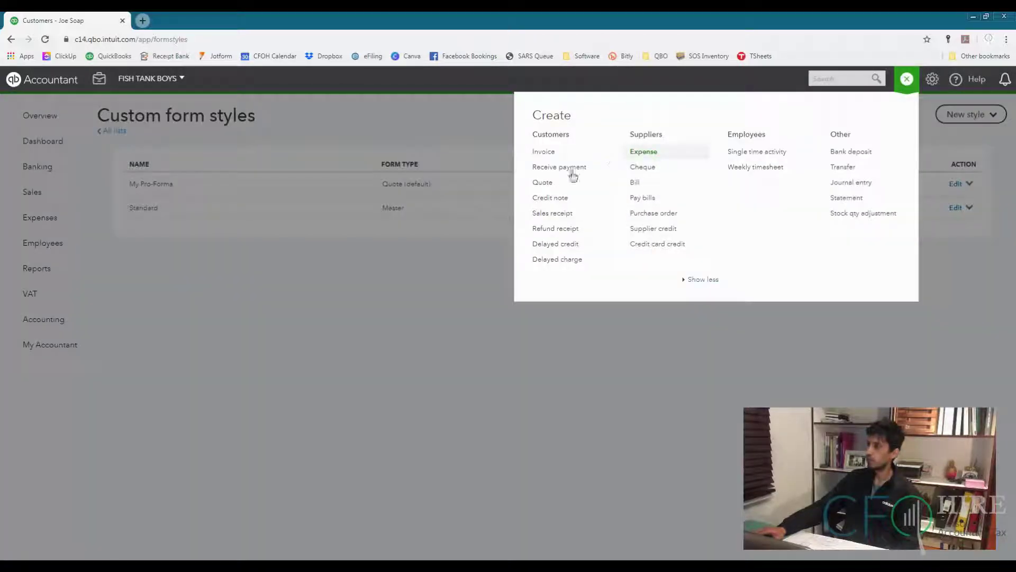
click(552, 181)
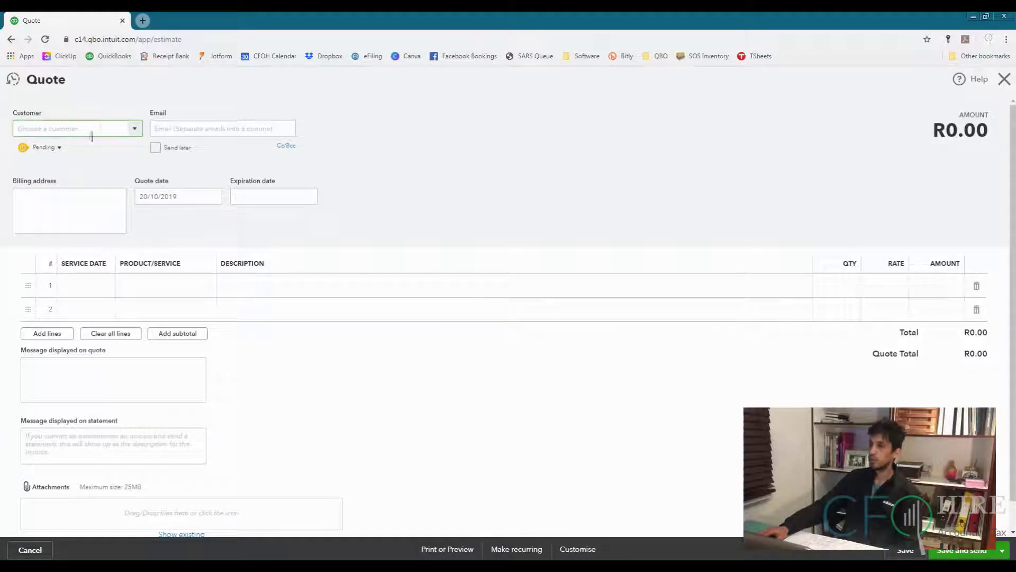
click(132, 130)
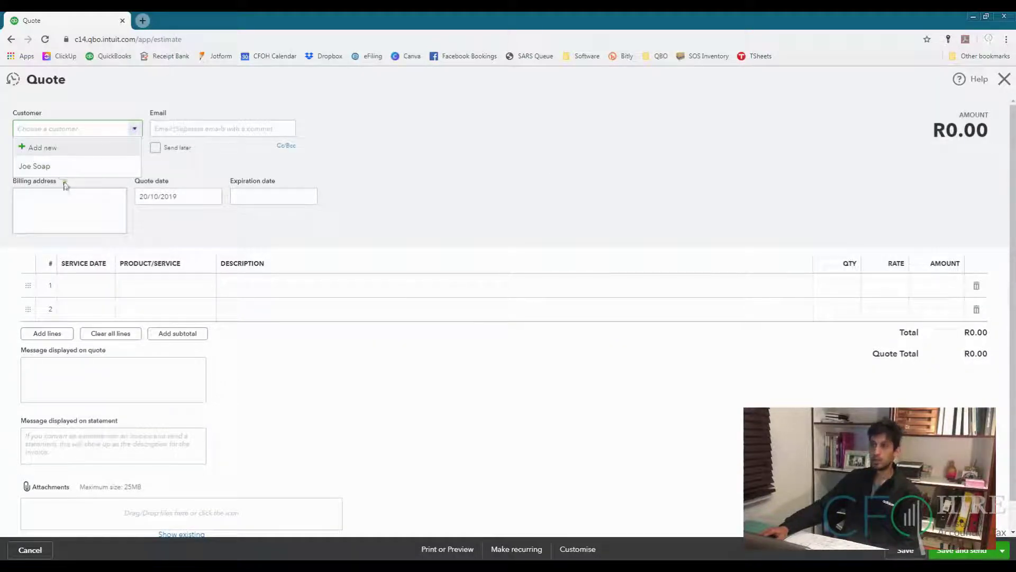
click(62, 168)
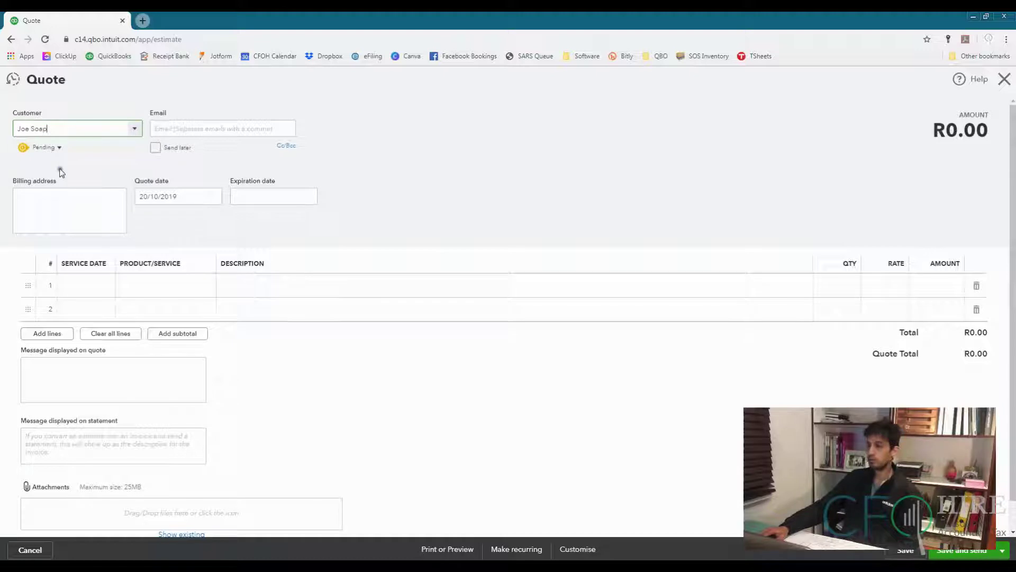
click(153, 285)
click(204, 286)
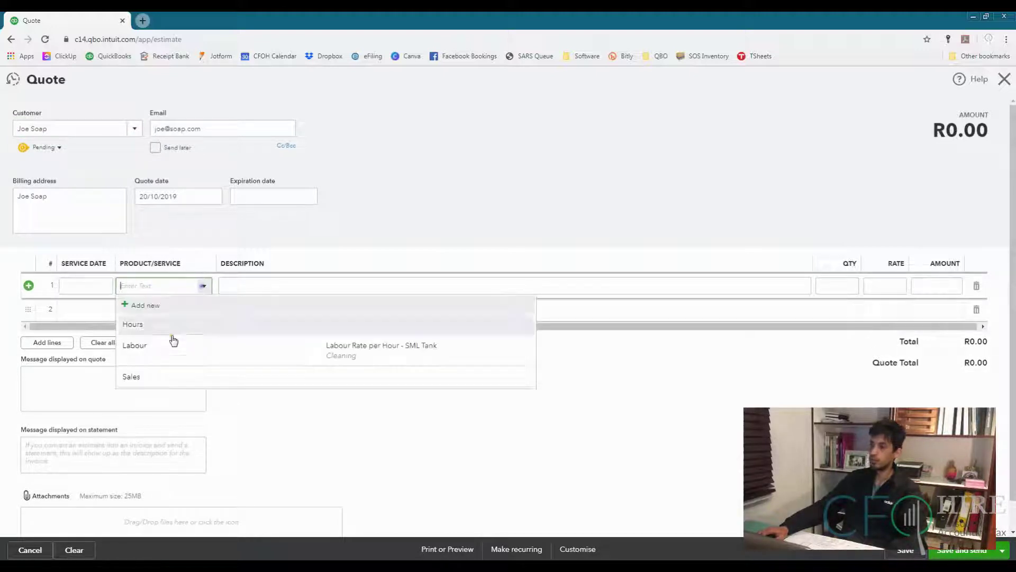
click(206, 356)
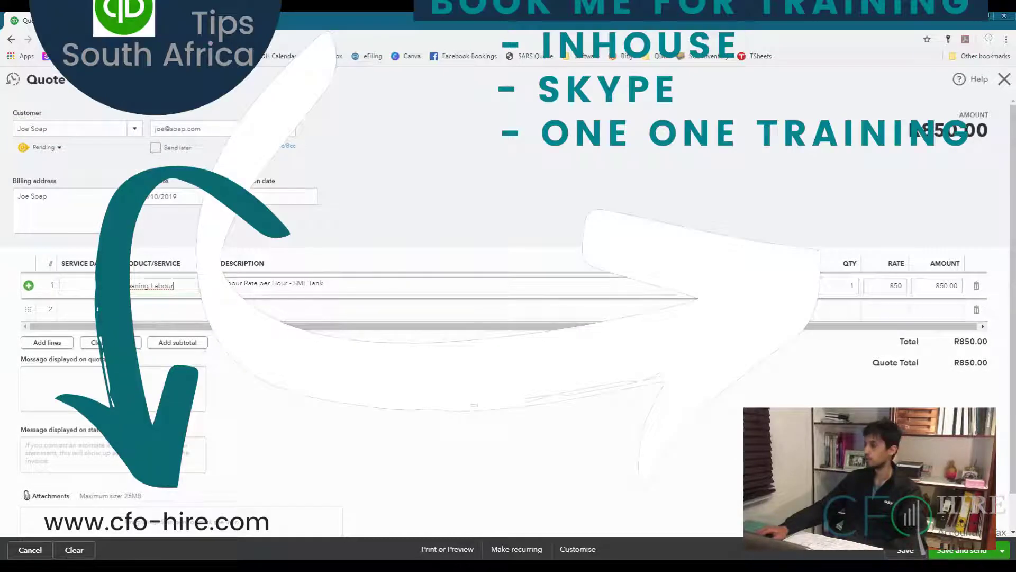
Step: Set the quantity of the Cleaning:Labour line to 2 and save the quote
drag(843, 284, 869, 283)
text(2)
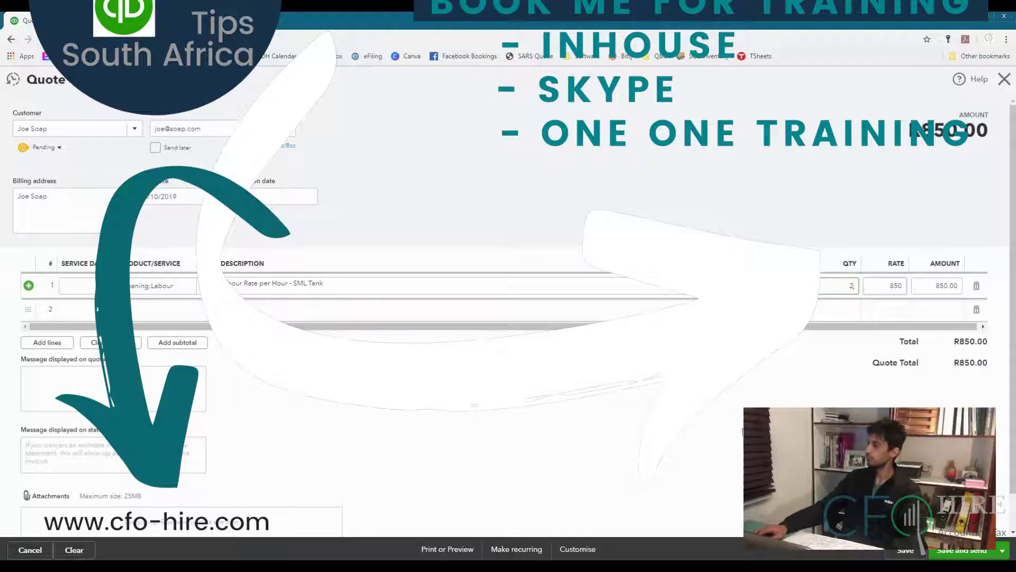
click(712, 454)
click(903, 554)
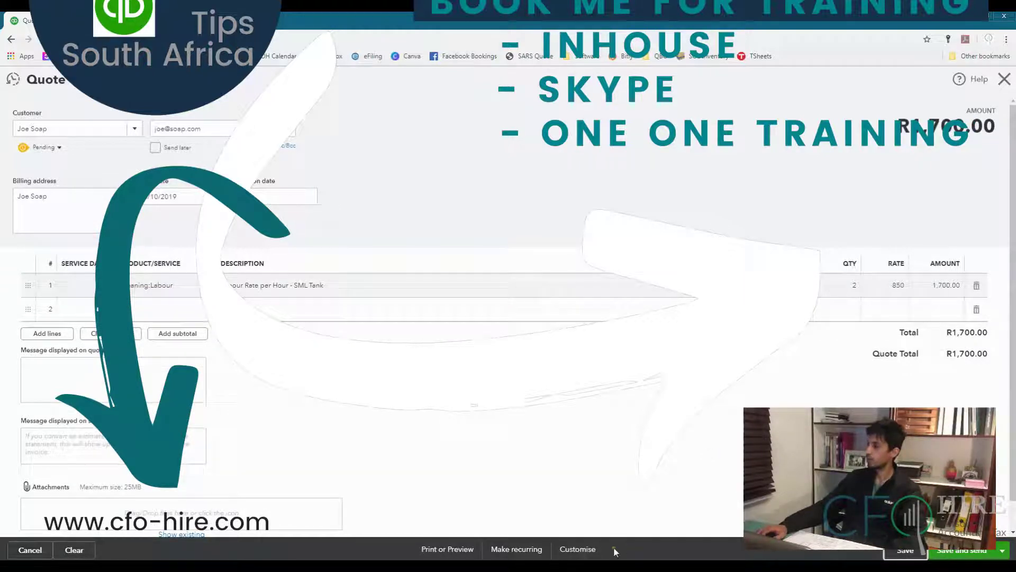
Step: Check which form style the saved quote uses, preview its printout, examine the document title, and close the preview
click(571, 550)
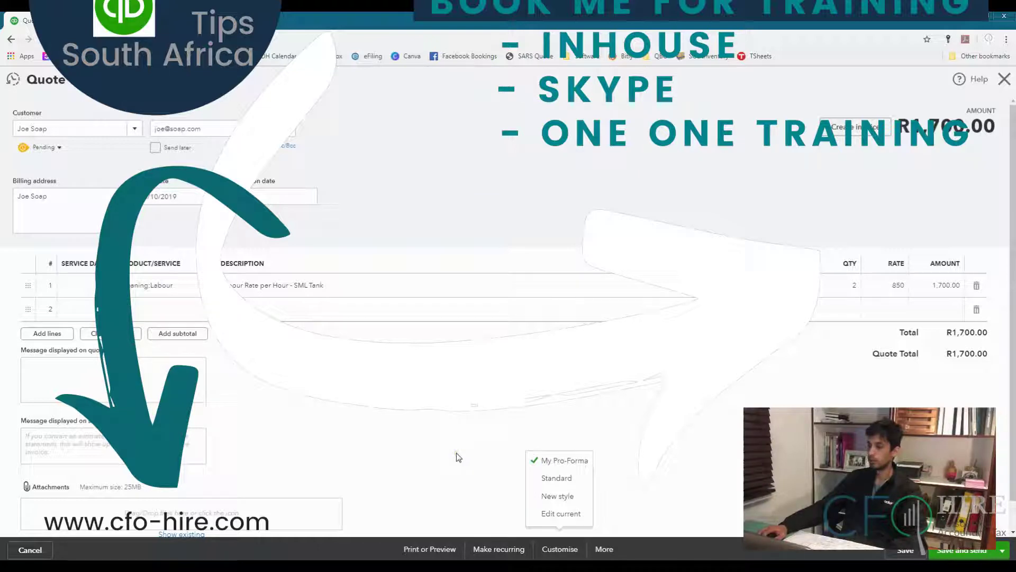
click(433, 549)
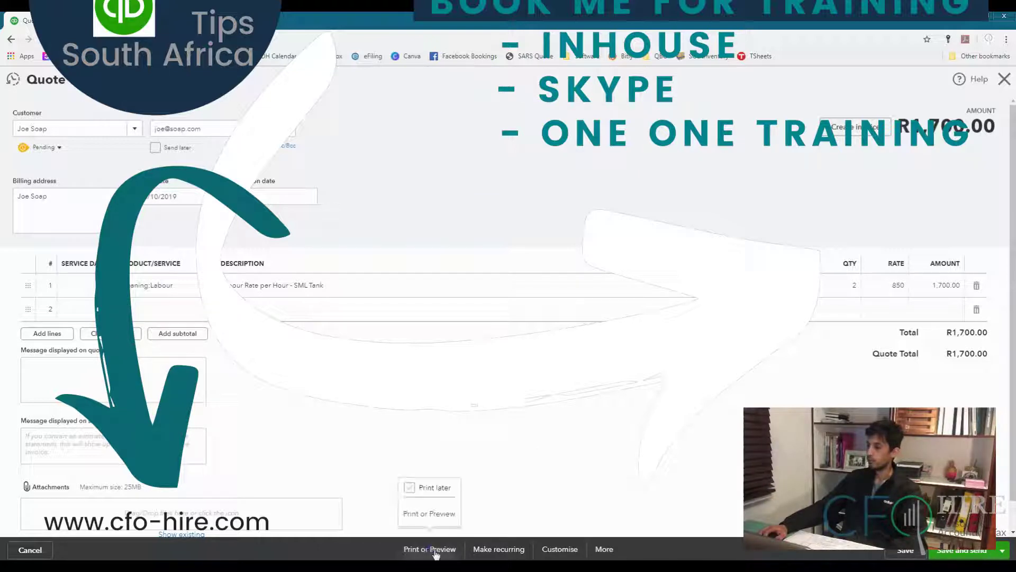
click(425, 515)
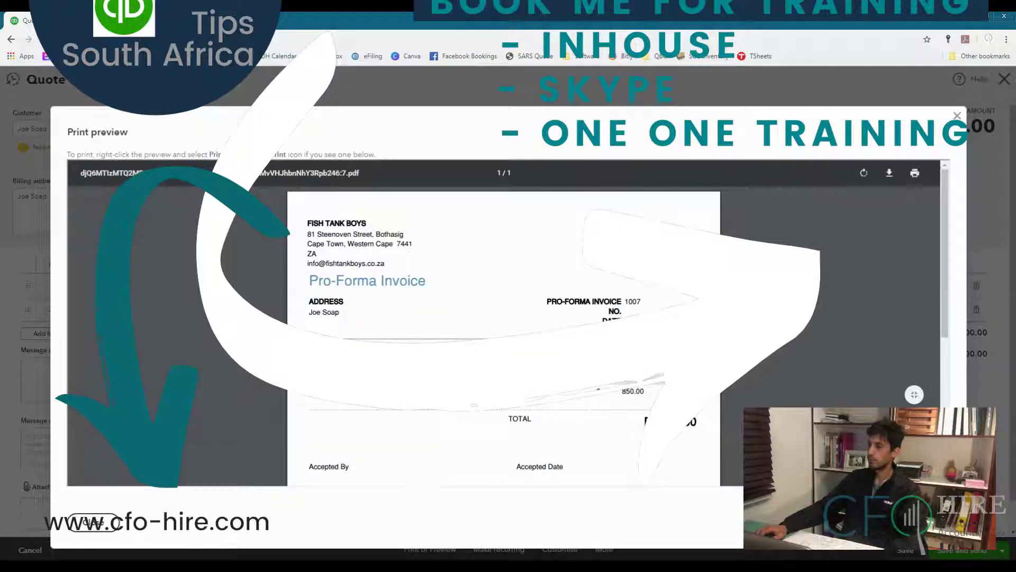
drag(310, 285, 393, 284)
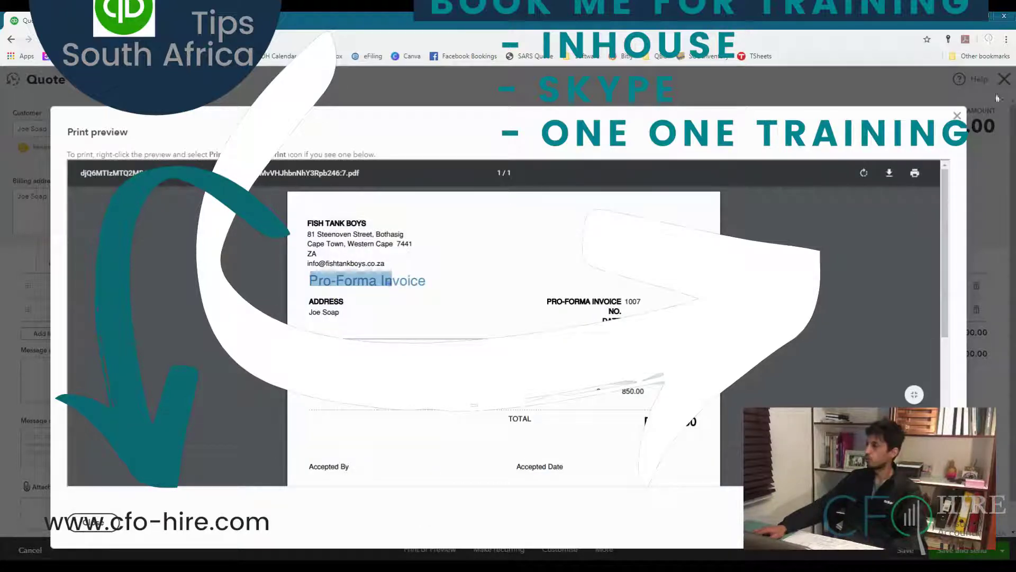
click(957, 115)
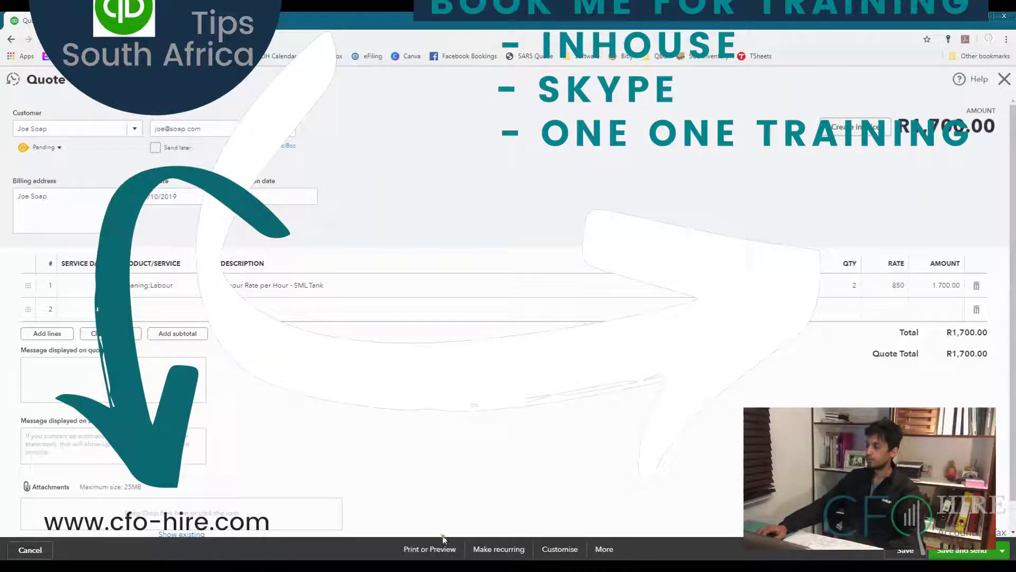
click(437, 551)
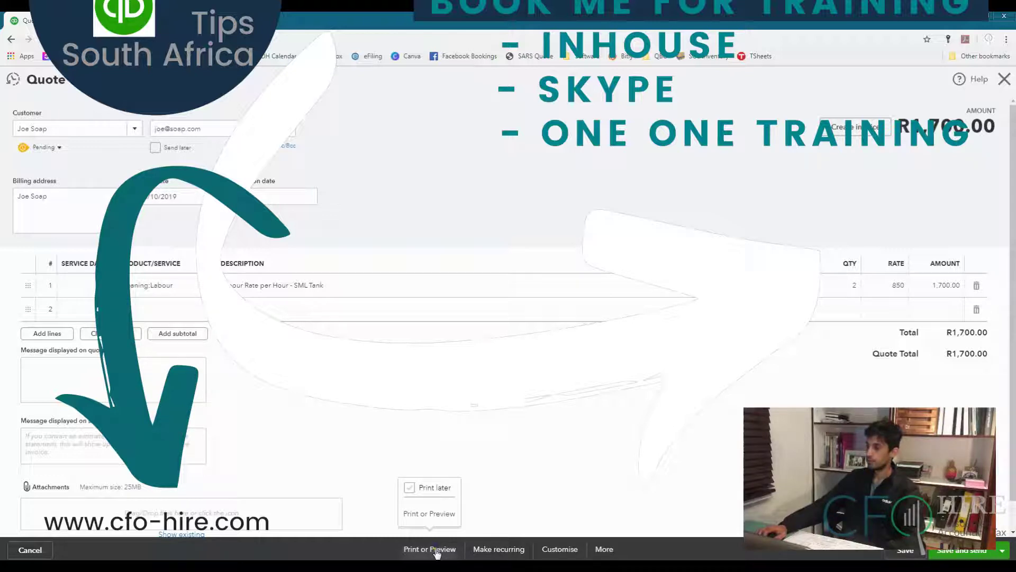
click(635, 453)
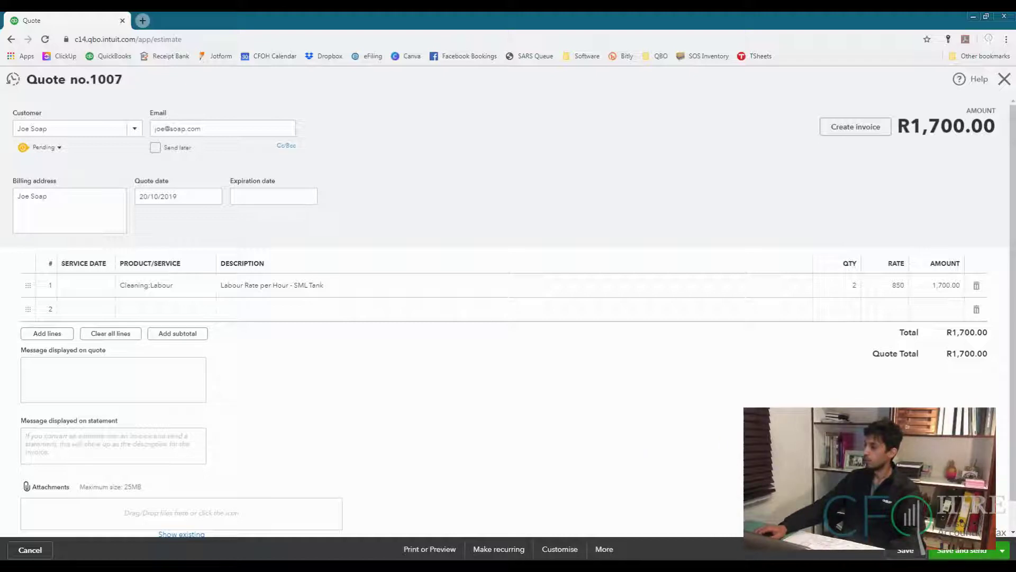
Step: Save the quote for sending and examine the subject and body wording of its email draft
click(963, 552)
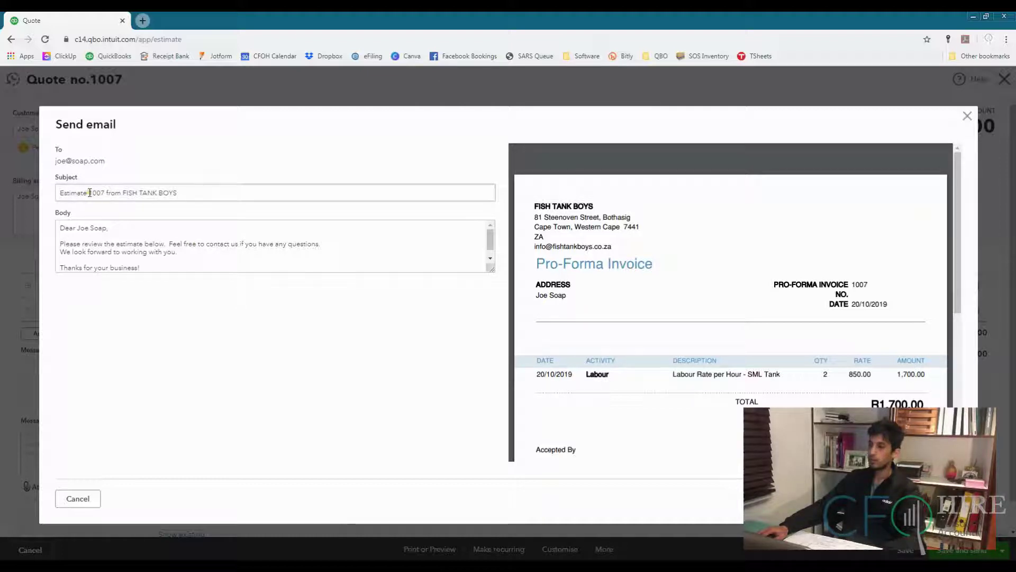
drag(89, 194, 52, 195)
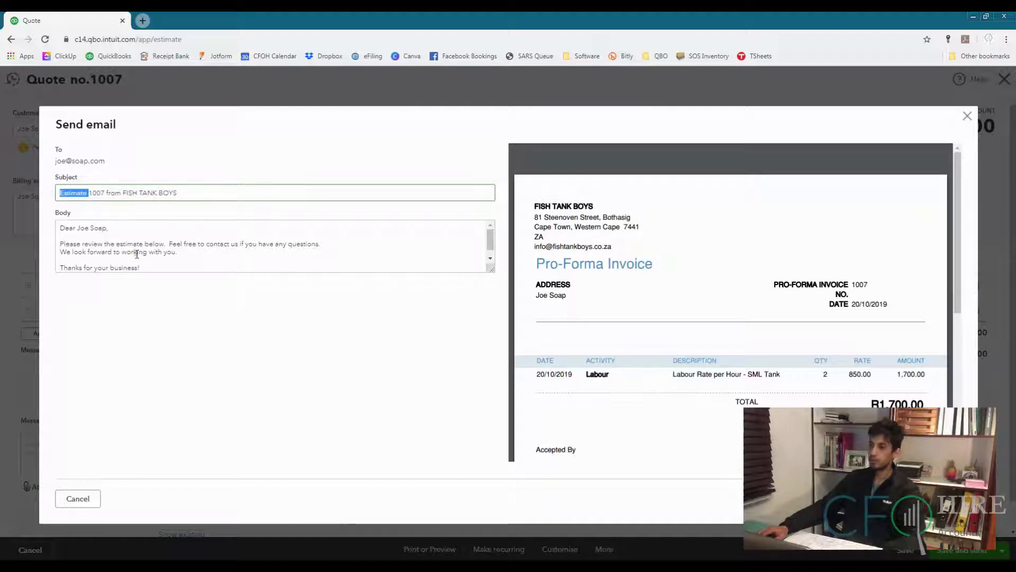
drag(151, 263, 55, 231)
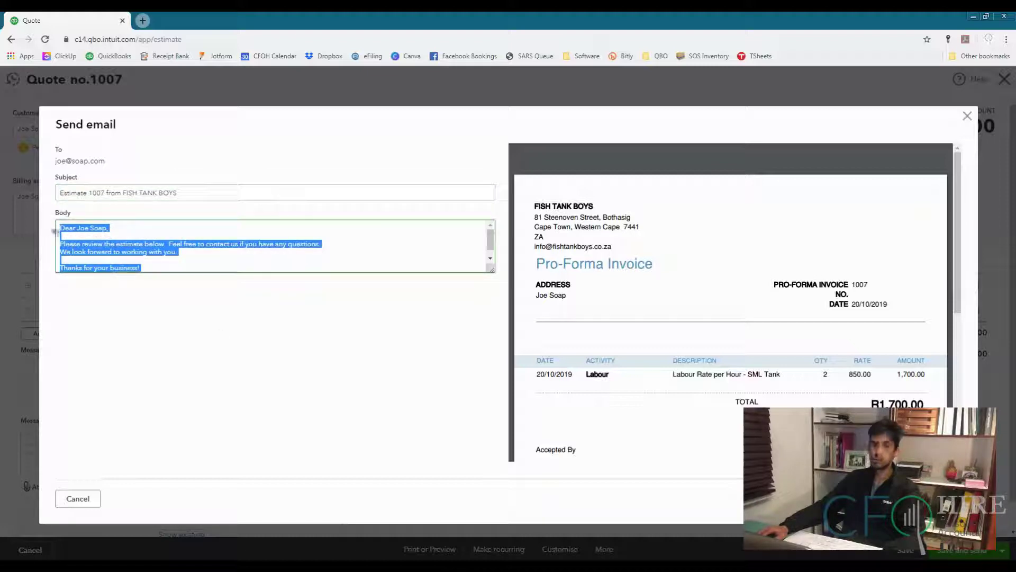
click(253, 349)
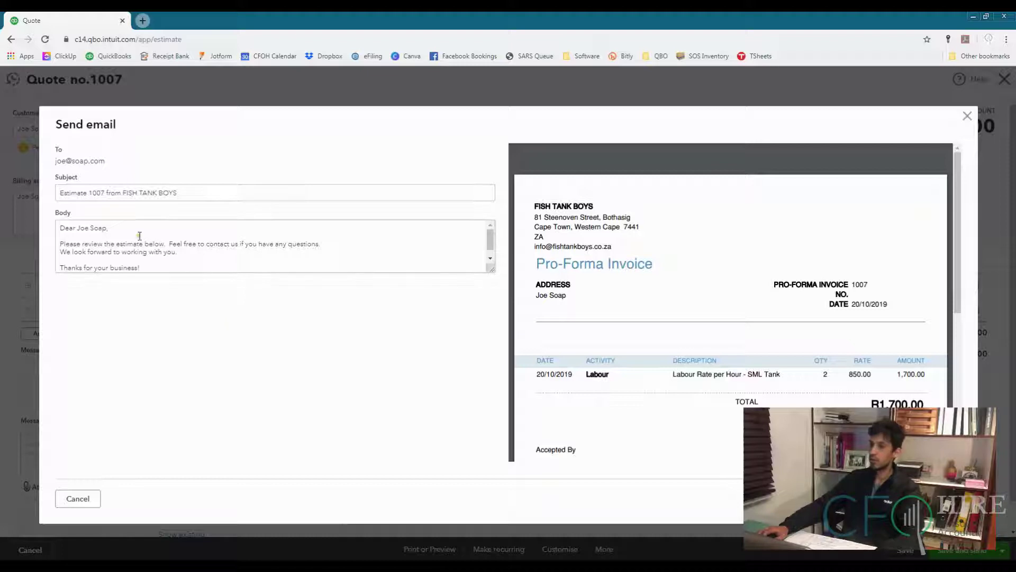
Step: Replace Estimate with Quote in the email subject, leave the message body as is, and send the email
double_click(87, 193)
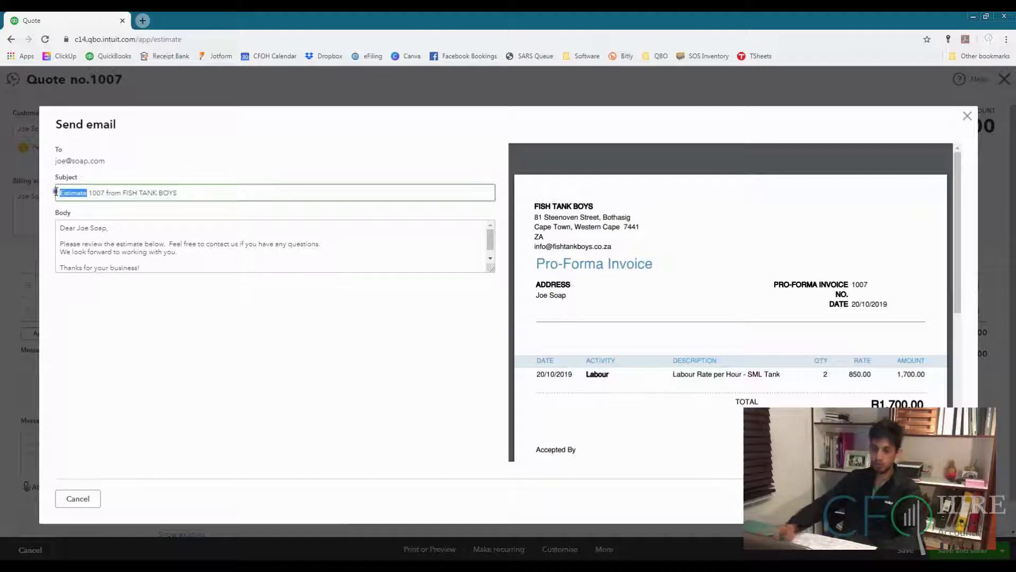
key(BackSpace)
text(Quote)
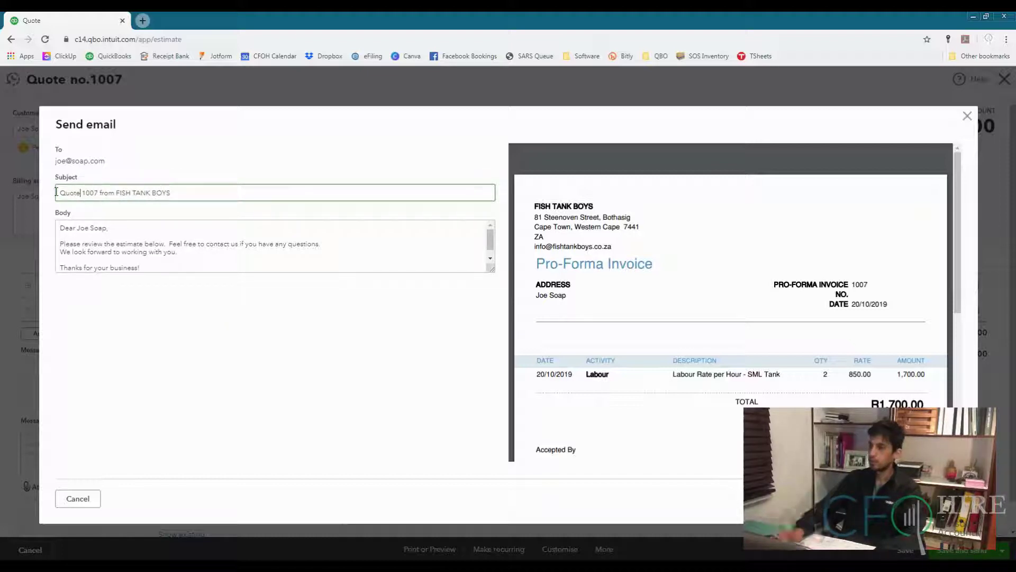
click(162, 237)
key(ctrl+a)
click(206, 256)
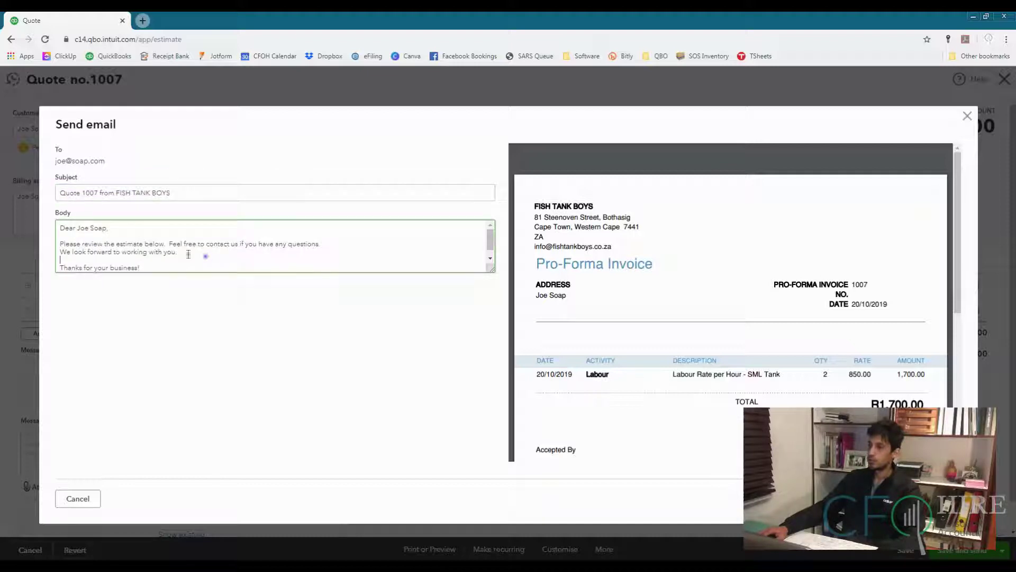
click(921, 499)
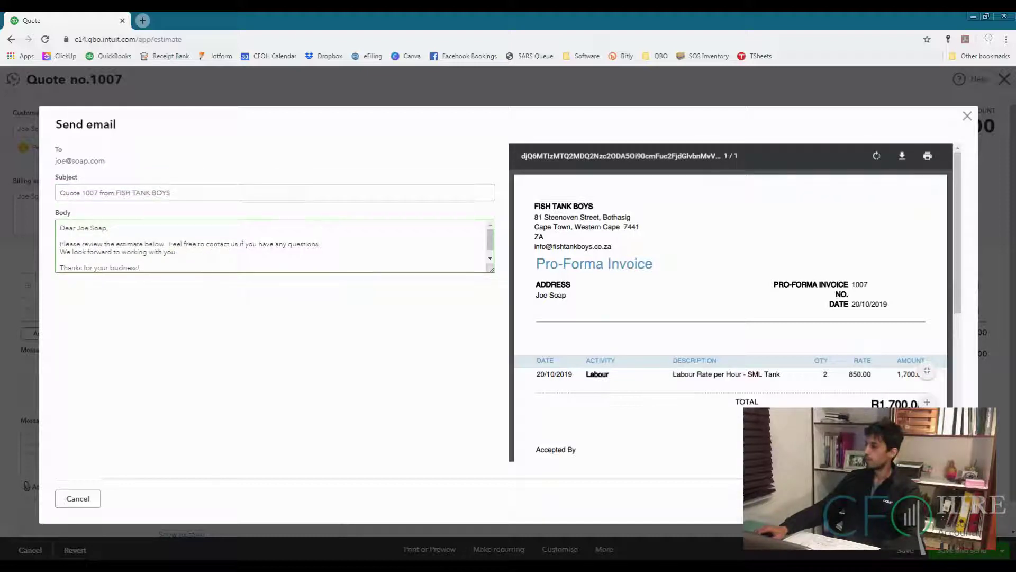